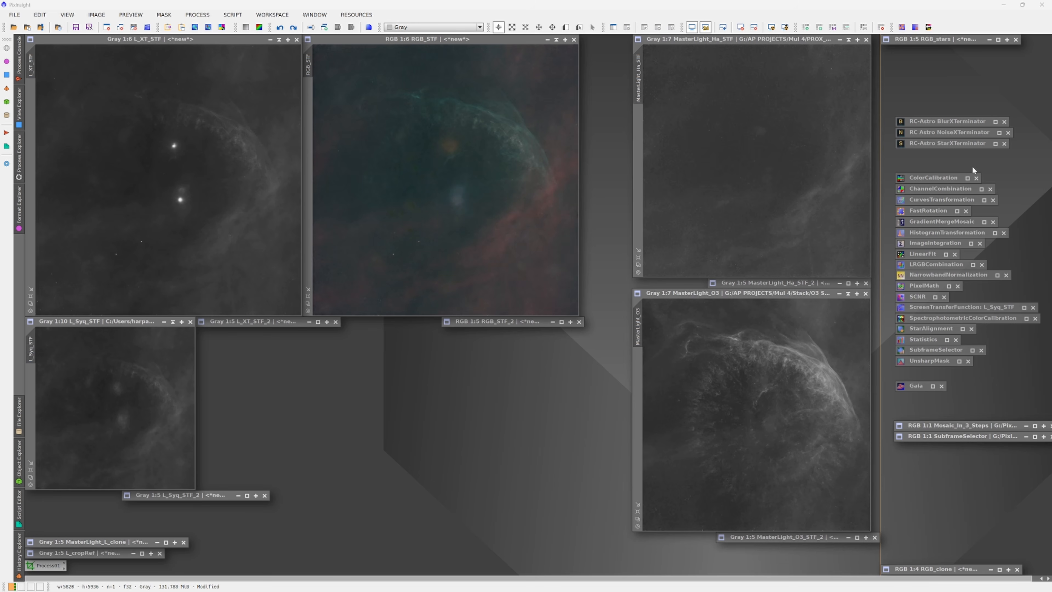
Use ChannelCombination to create a new RGB image from MasterLight_Ha_STF as red and MasterLight_O3 as both green and blue
double_click(935, 176)
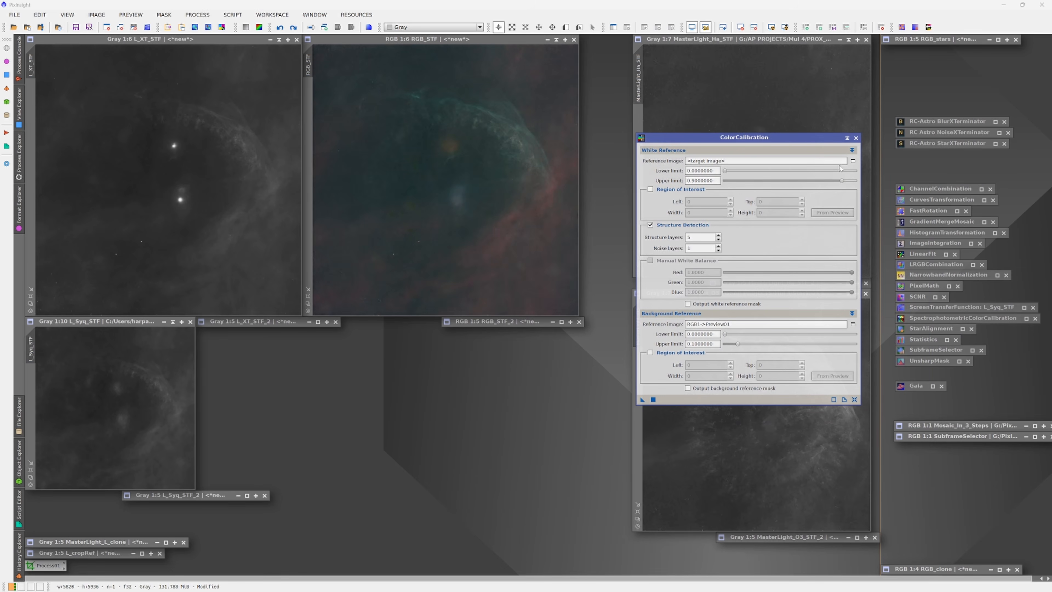
click(847, 138)
click(929, 192)
double_click(928, 191)
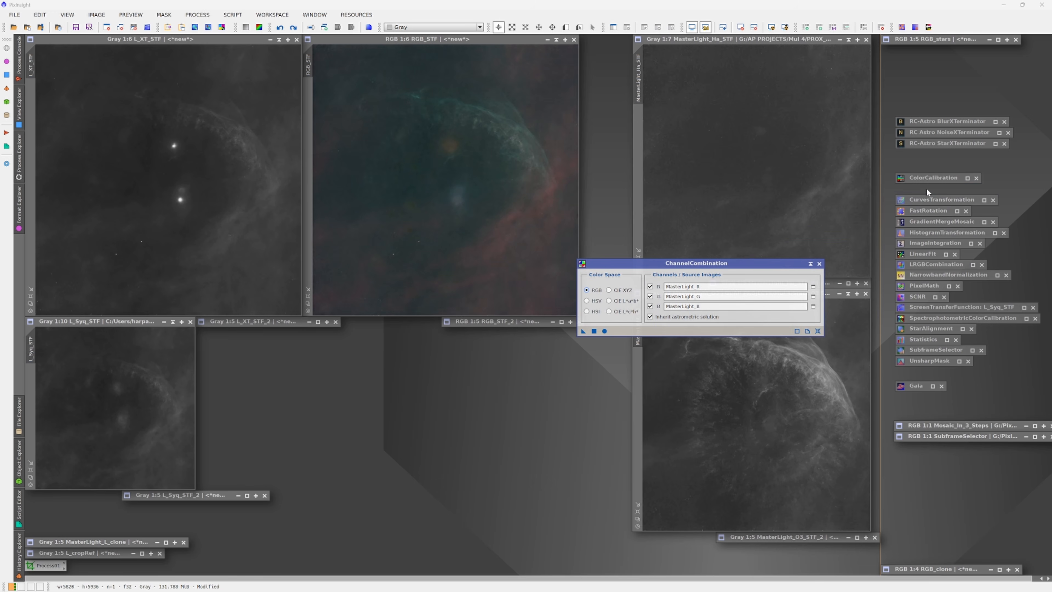
drag(642, 75, 688, 286)
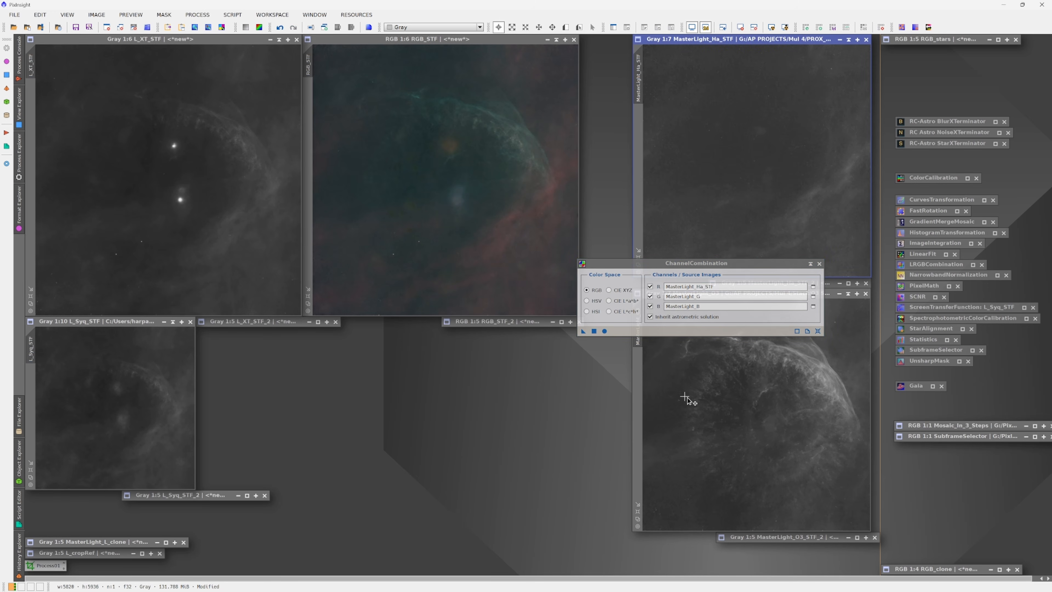
drag(640, 338, 695, 297)
drag(640, 338, 695, 309)
click(604, 330)
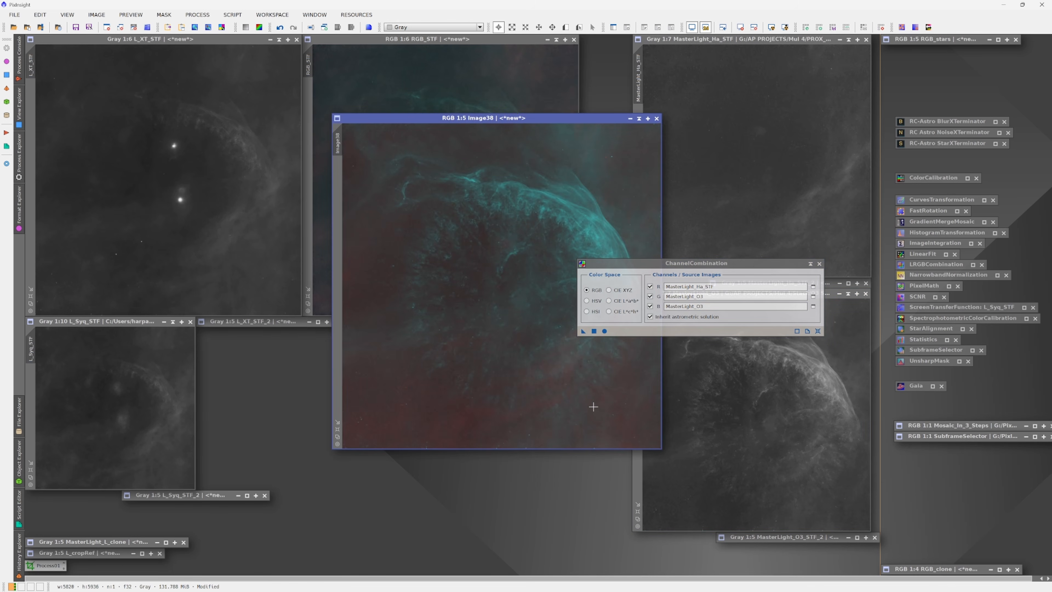
Rename the newly combined RGB image as HaO3
drag(506, 121, 394, 150)
double_click(206, 176)
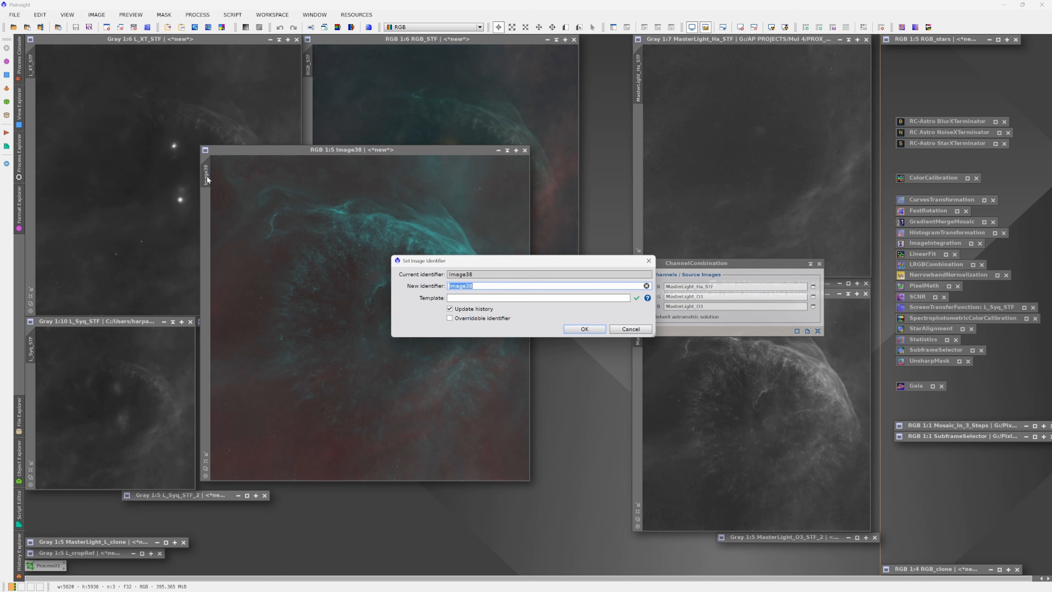
text(HaO3)
key(Return)
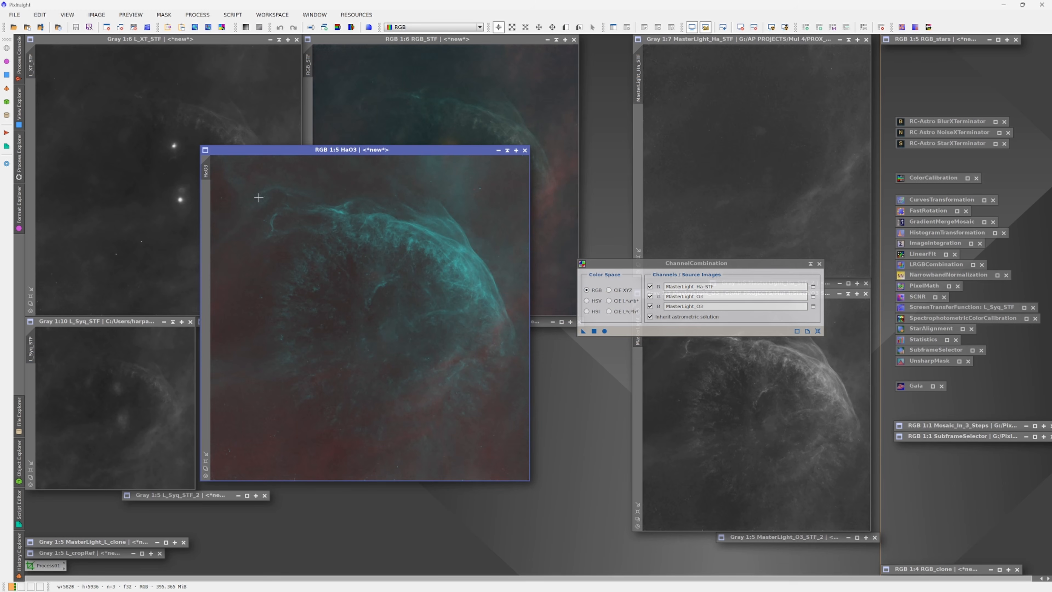
Save the HaO3 image as HaO3.tiff in the Mul 4 folder and park it minimized beneath the RGB_stars image
click(10, 16)
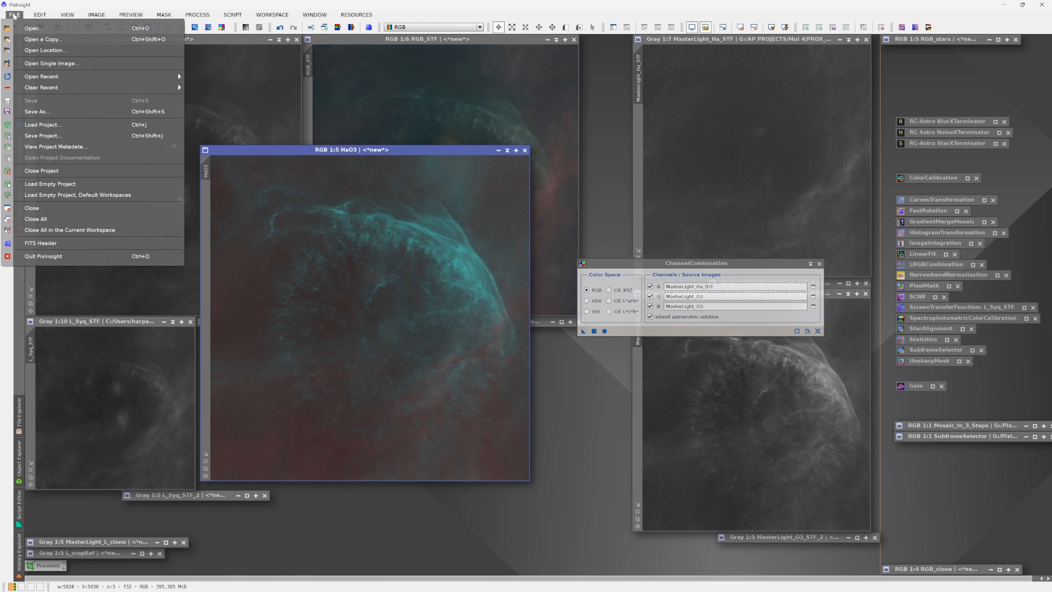
click(46, 112)
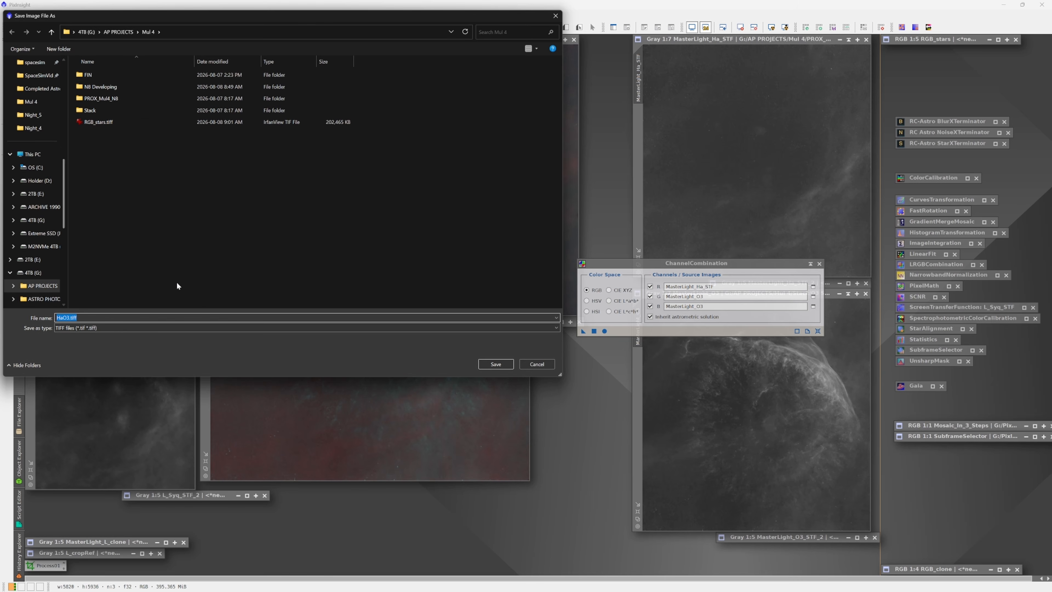
click(490, 365)
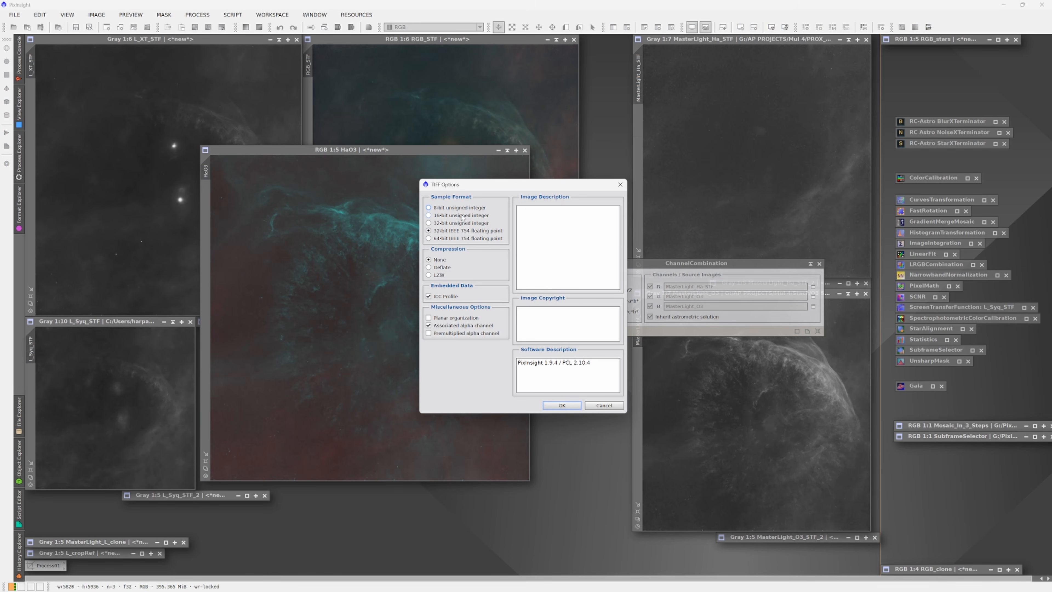
click(559, 405)
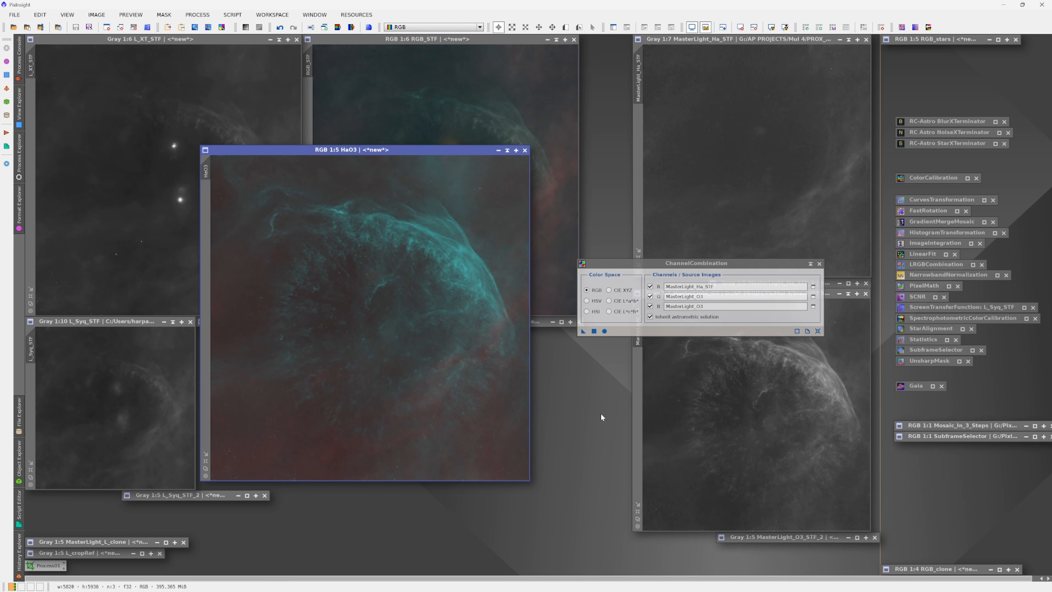
click(498, 150)
drag(353, 316, 933, 51)
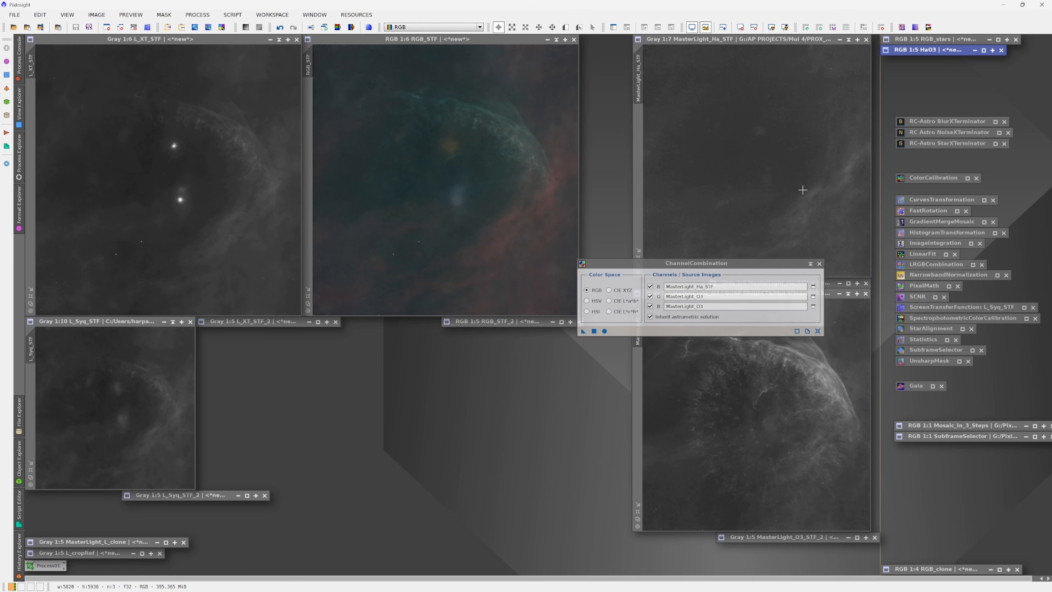
Combine L_XT_STF as red with MasterLight_O3 as green and blue into a new RGB image and name it L_O3
drag(31, 68, 693, 288)
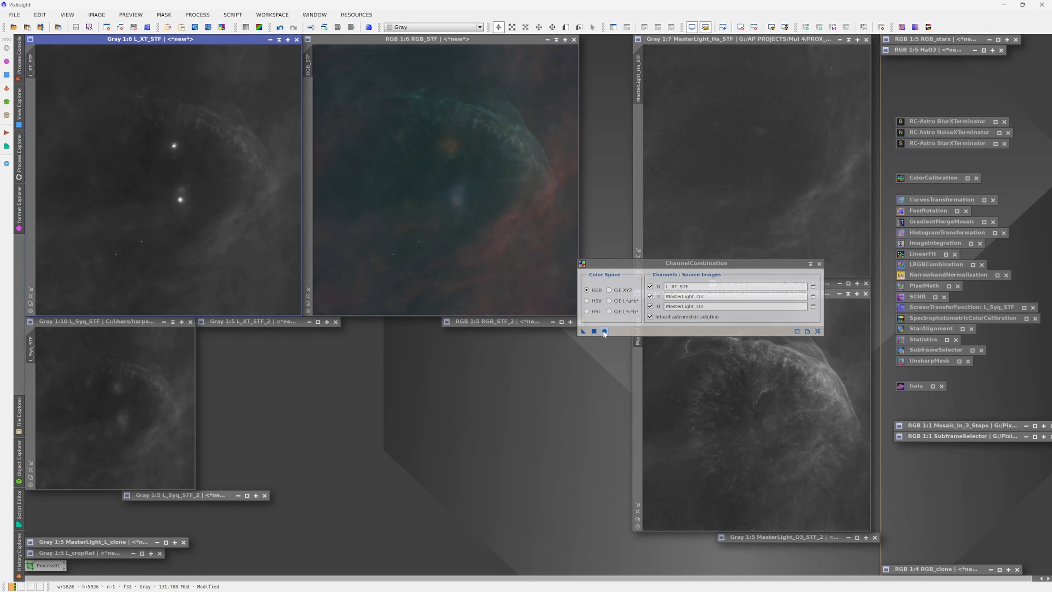
drag(536, 131, 384, 129)
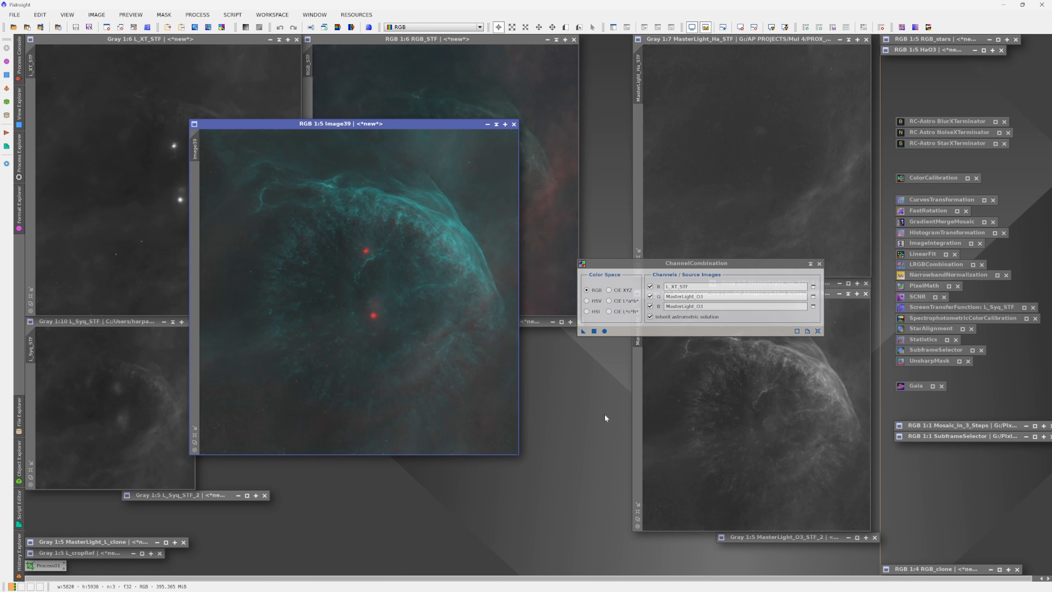
double_click(194, 149)
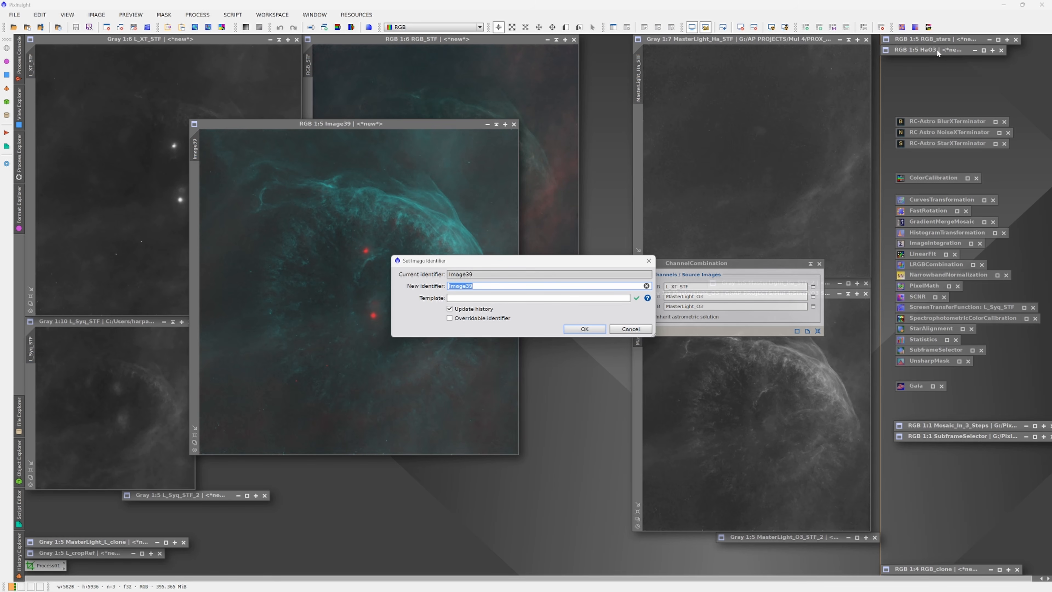
text(L_O3)
key(Return)
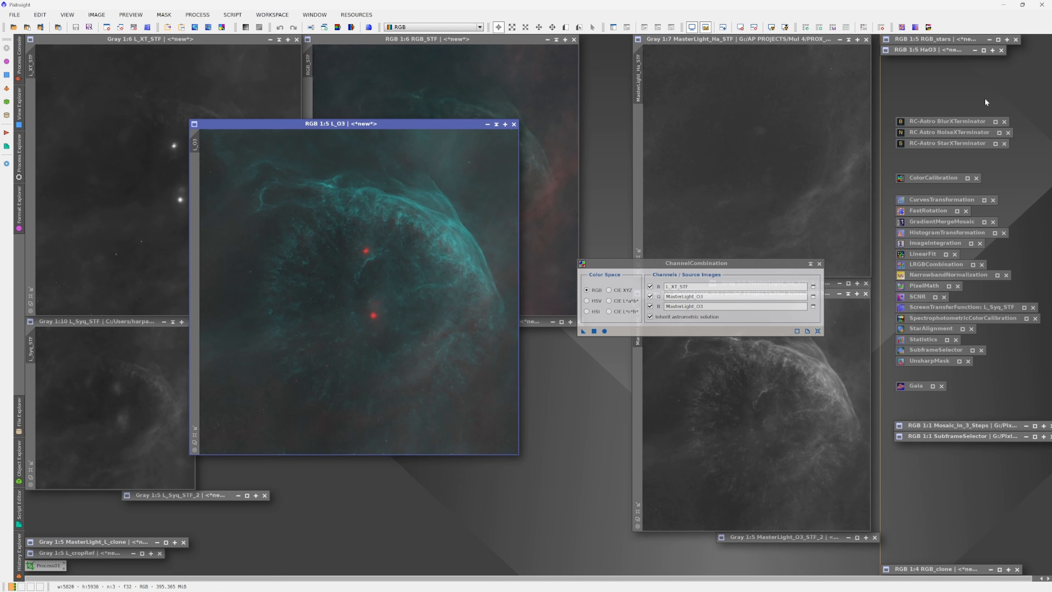
click(16, 15)
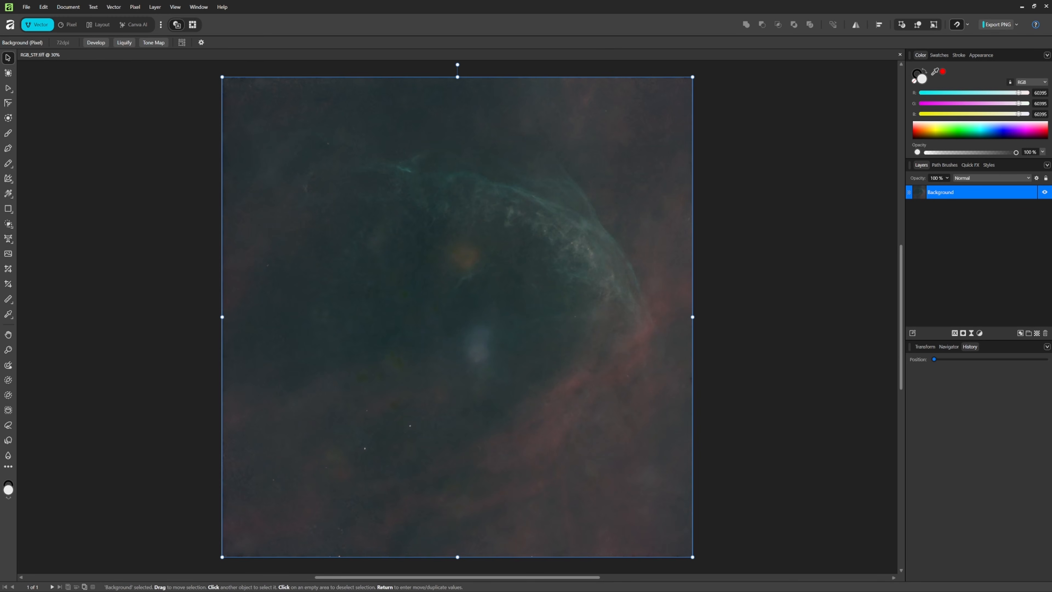
In Affinity, add O3_N9.tif as a layer aligned over the RGB_STF background and set its blend mode to Luminosity
drag(130, 299, 404, 300)
drag(422, 264, 485, 278)
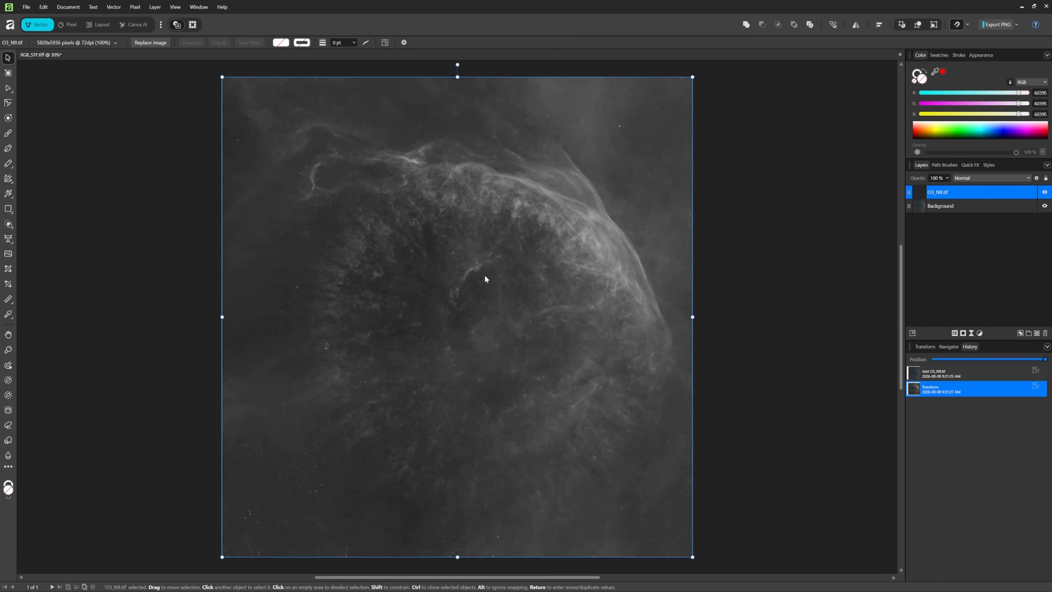
click(980, 178)
scroll(986, 249, down, 2)
scroll(924, 286, down, 2)
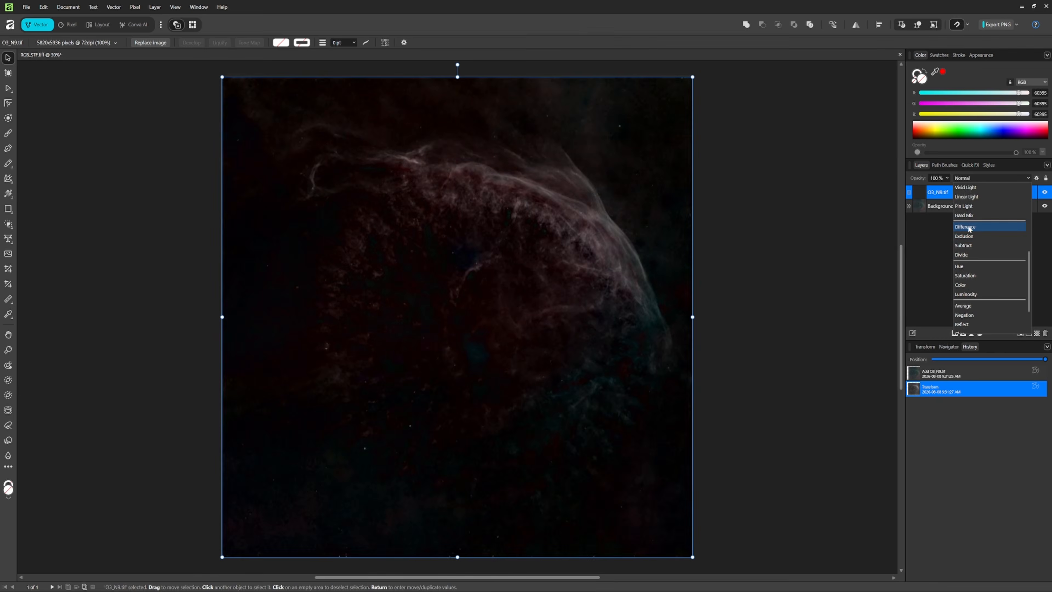
click(966, 294)
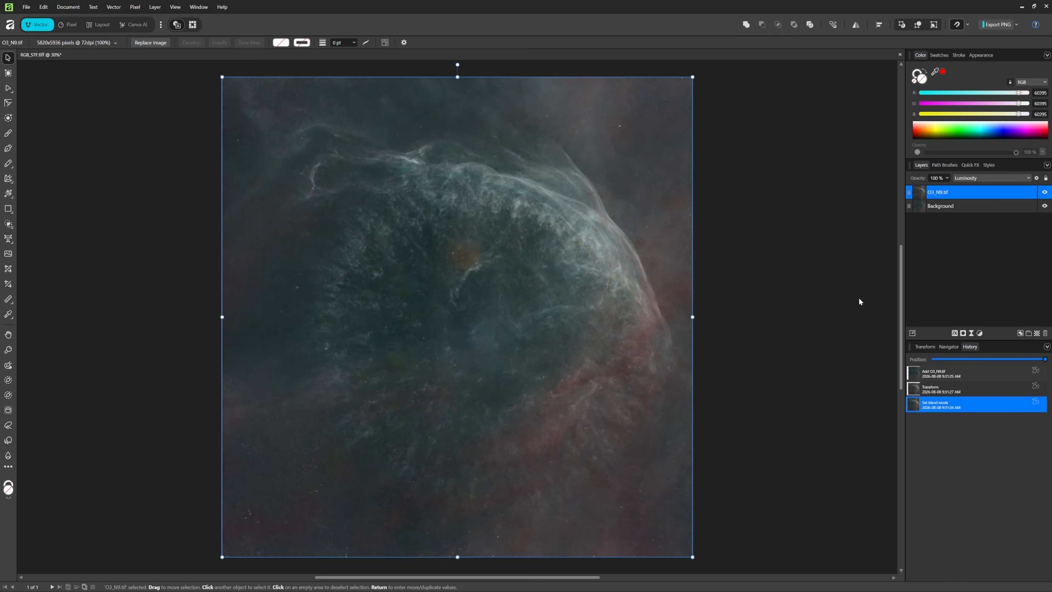
click(973, 178)
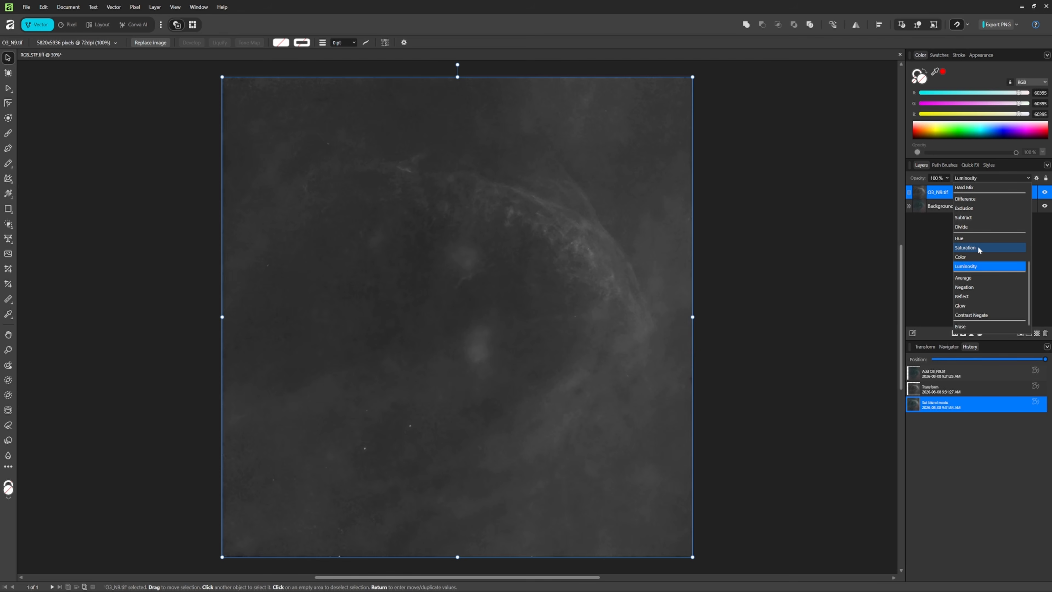
click(834, 7)
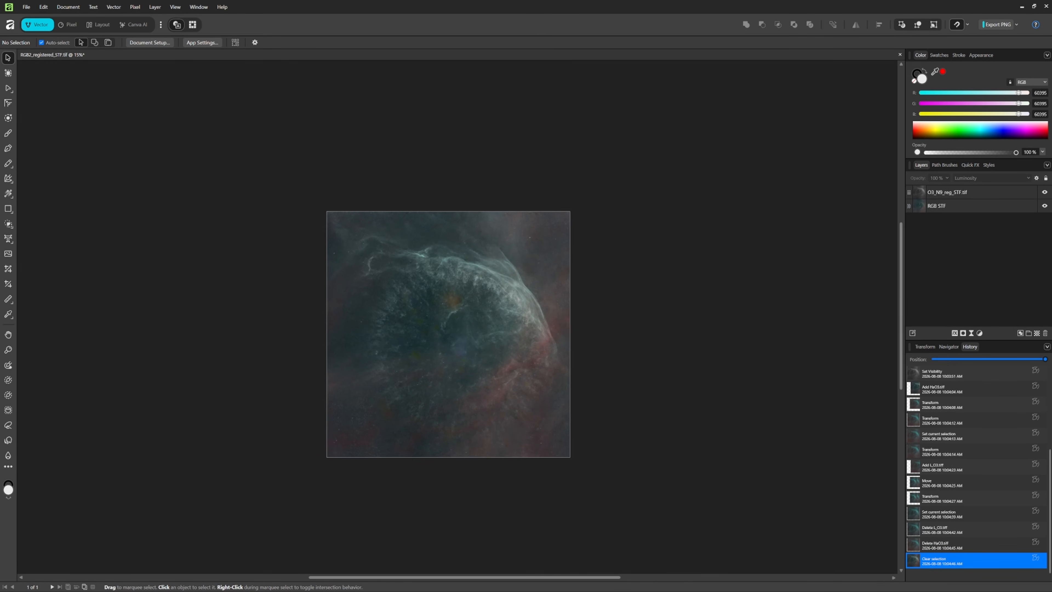
Add HaO3.tiff and L_O3.tiff as layers above O3_N9_reg_STF.tif in the registered RGB document, positioned over the canvas
drag(444, 353, 455, 342)
click(1045, 191)
click(1045, 192)
drag(449, 2, 453, 352)
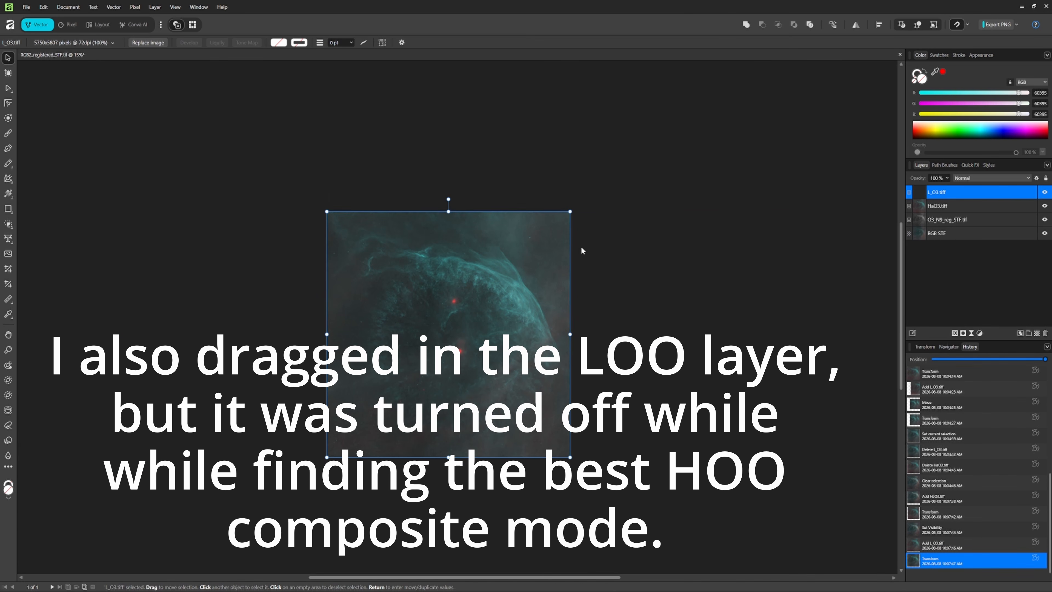
Fine-align the HaO3.tiff and L_O3.tiff layers to the canvas, checking their fit at the image's upper-right corner
scroll(622, 229, up, 6)
scroll(665, 309, up, 4)
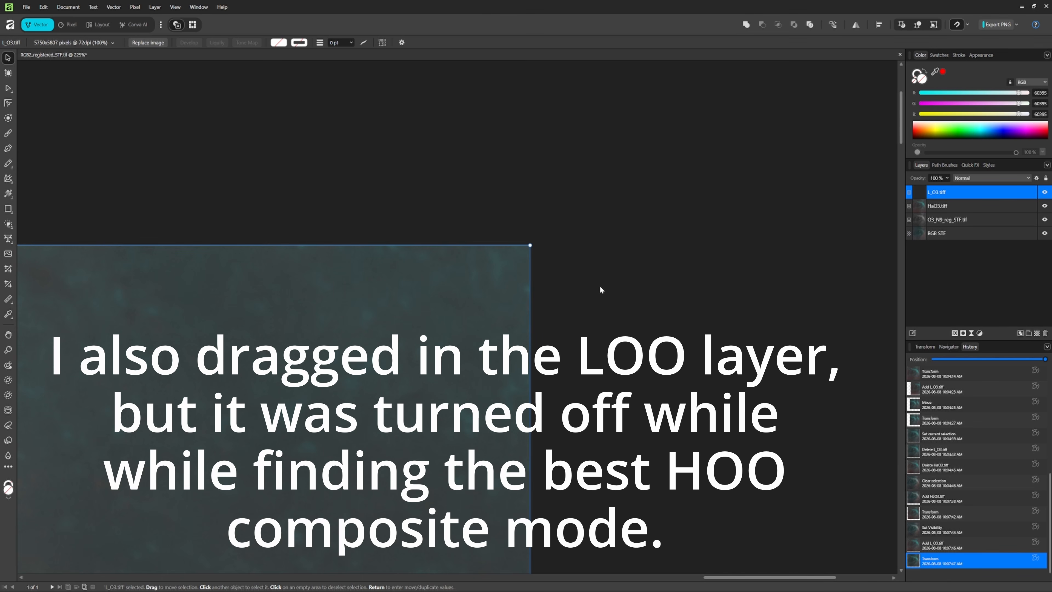
click(958, 233)
click(958, 220)
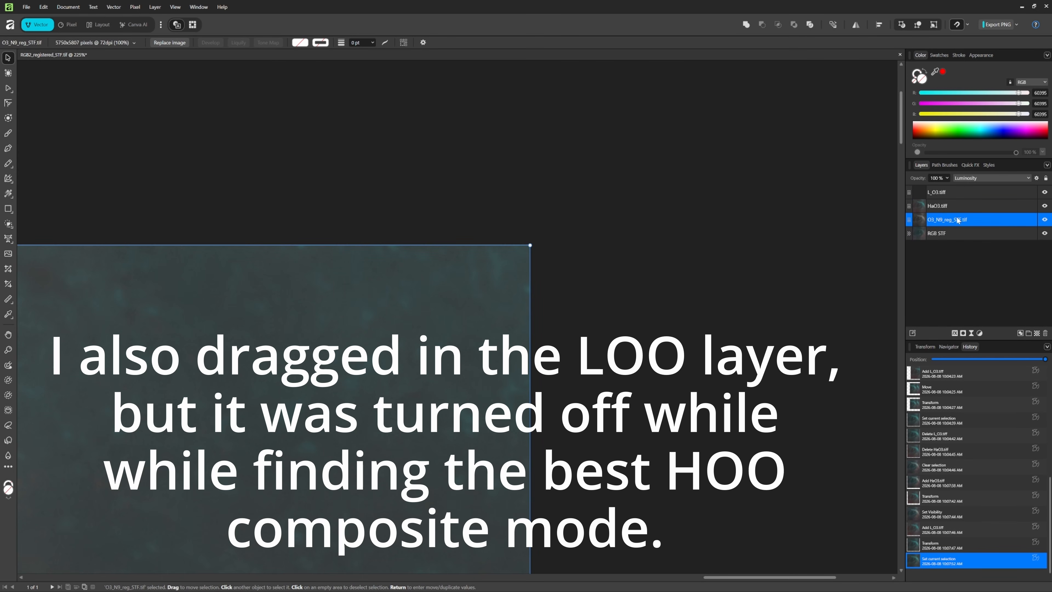
click(951, 207)
drag(545, 266, 604, 314)
scroll(604, 314, up, 5)
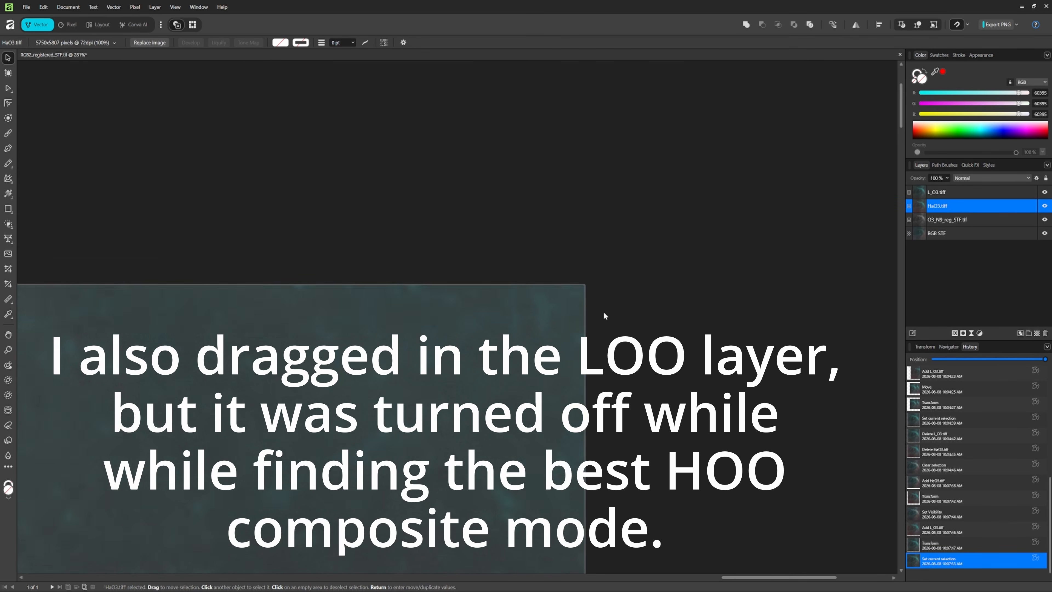
drag(509, 242, 509, 244)
scroll(557, 244, up, 2)
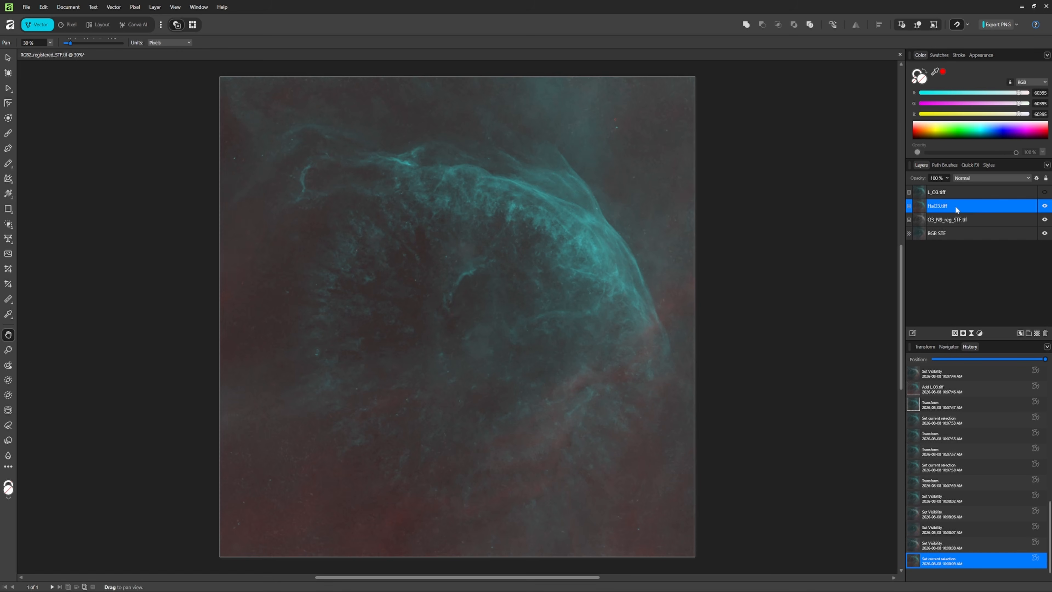
Set the HaO3.tiff layer's blend mode to Color and toggle its visibility to compare the effect
click(975, 178)
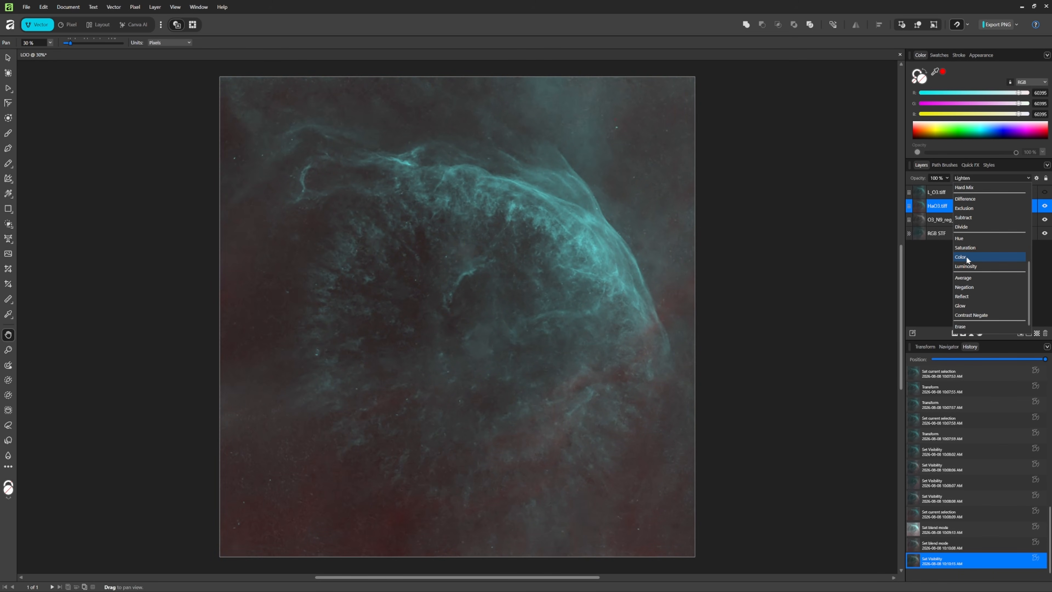
click(966, 255)
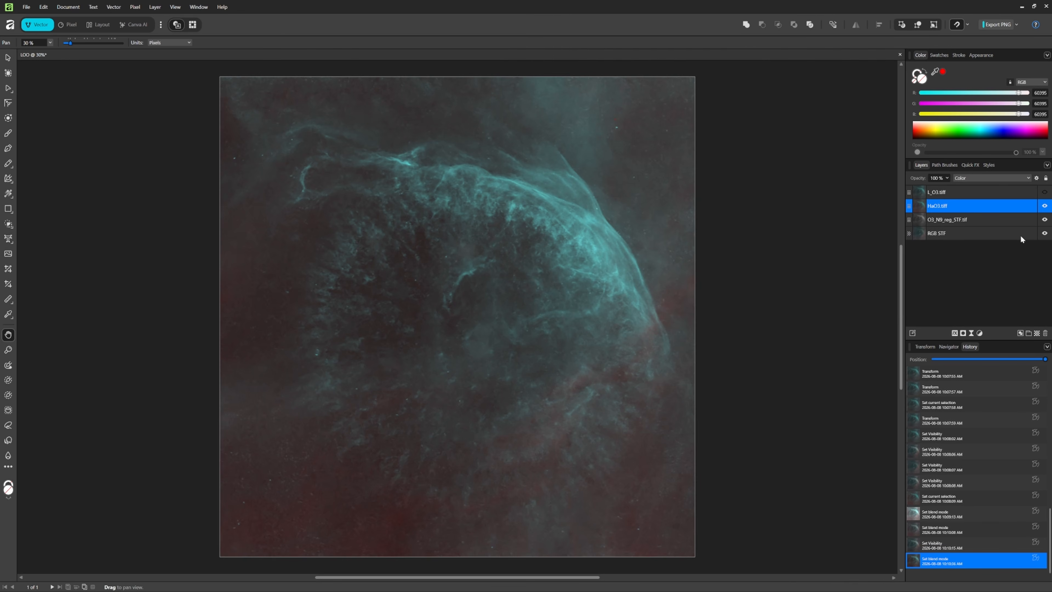
click(1045, 206)
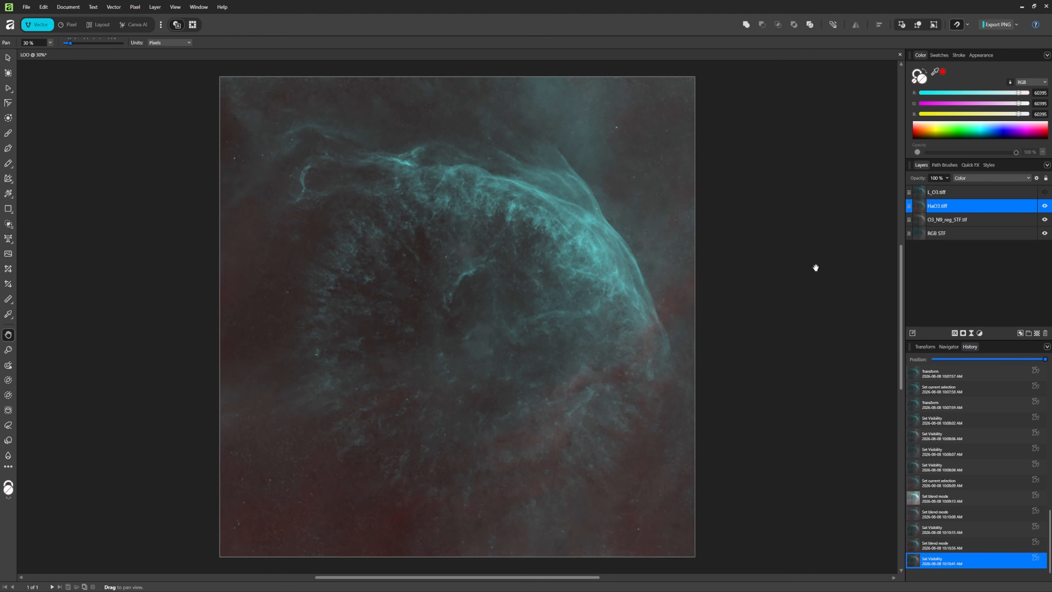
Show the L_O3.tiff layer and set its blend mode to Screen
click(1045, 193)
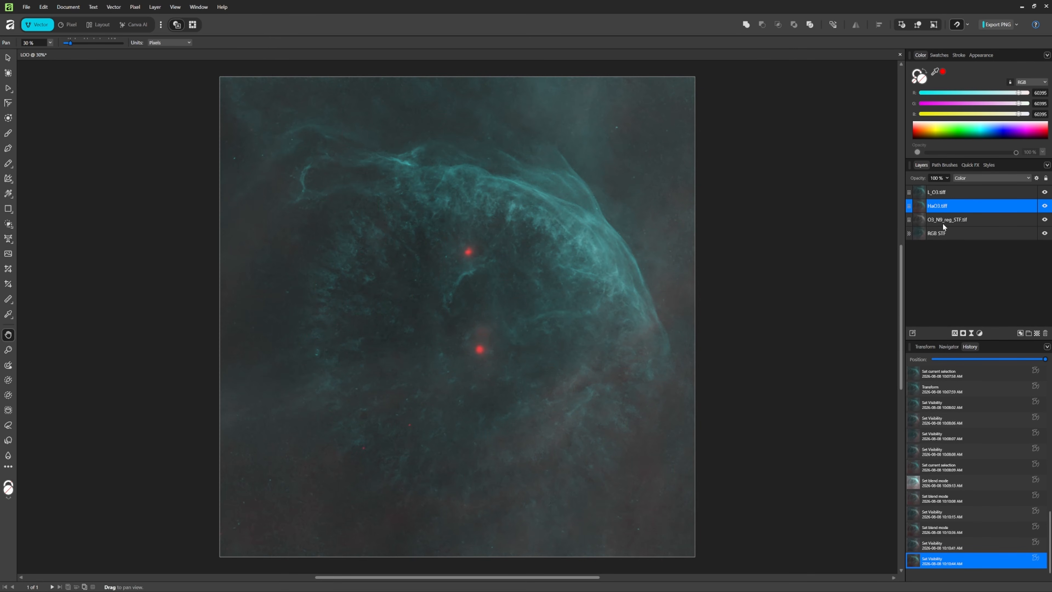
click(1027, 177)
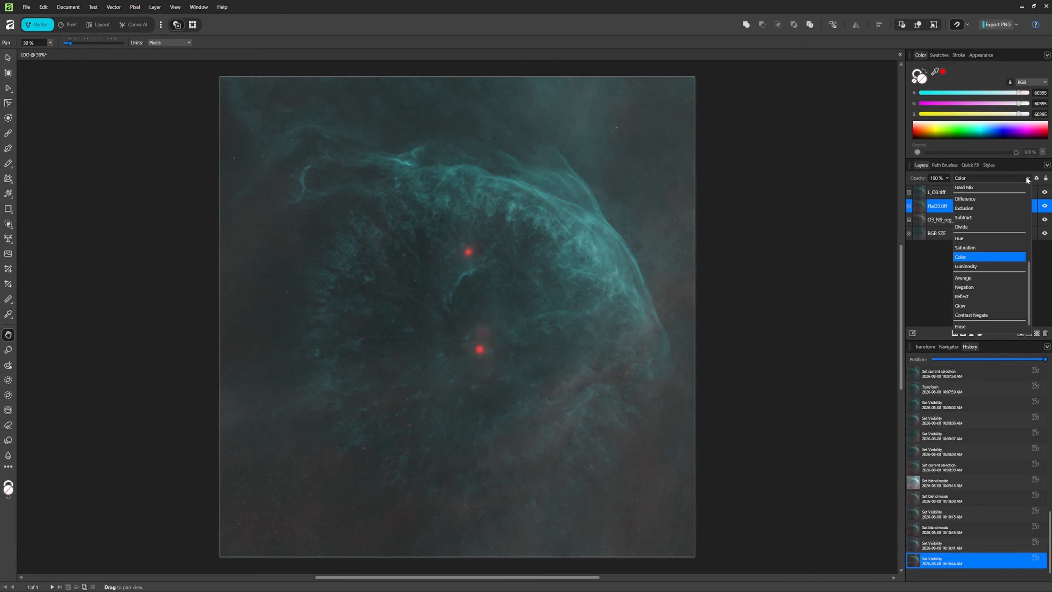
click(936, 192)
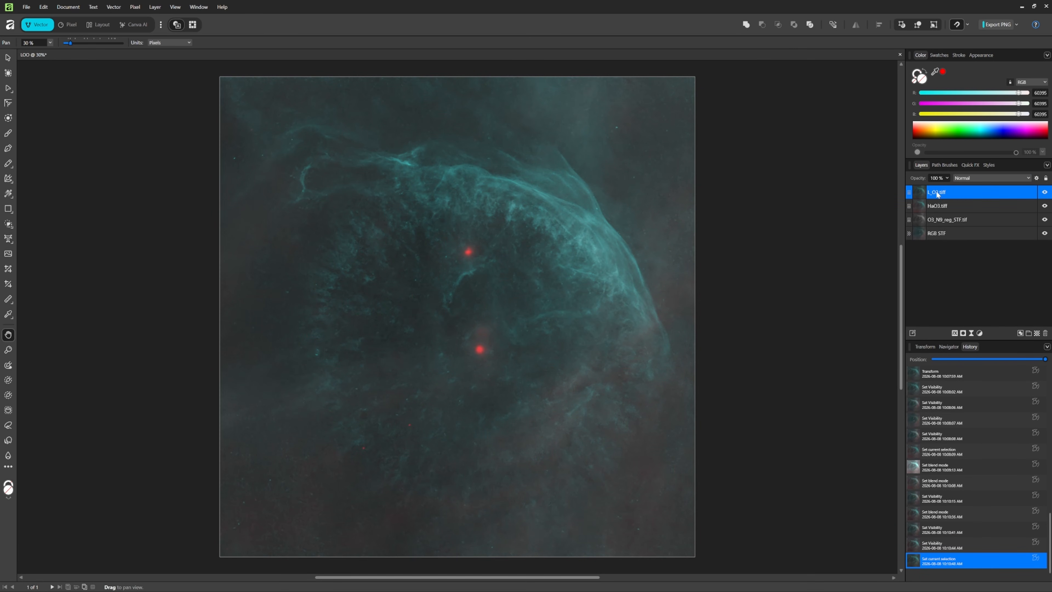
click(1029, 178)
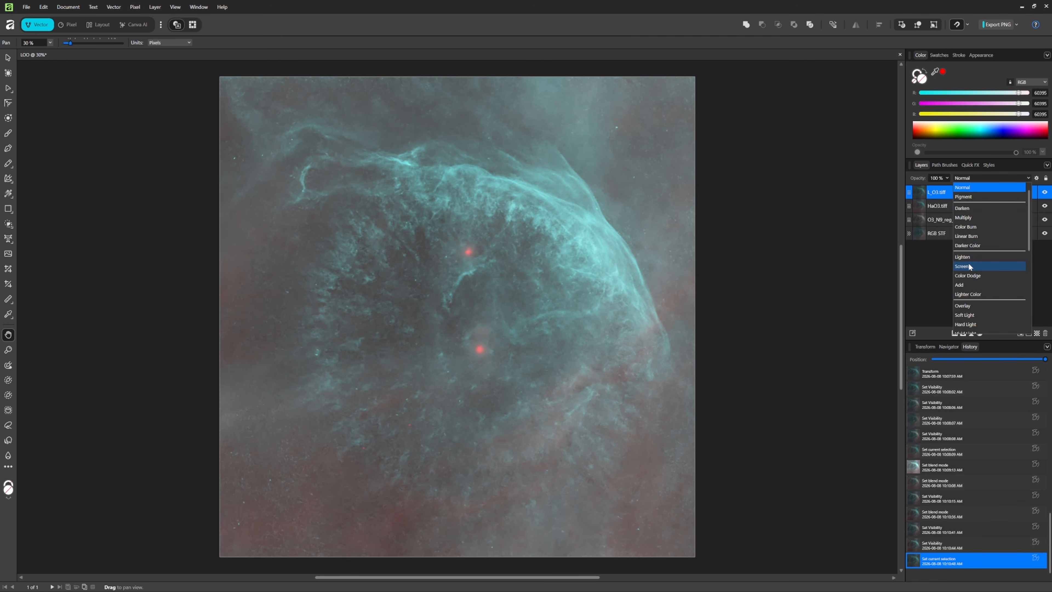
click(968, 267)
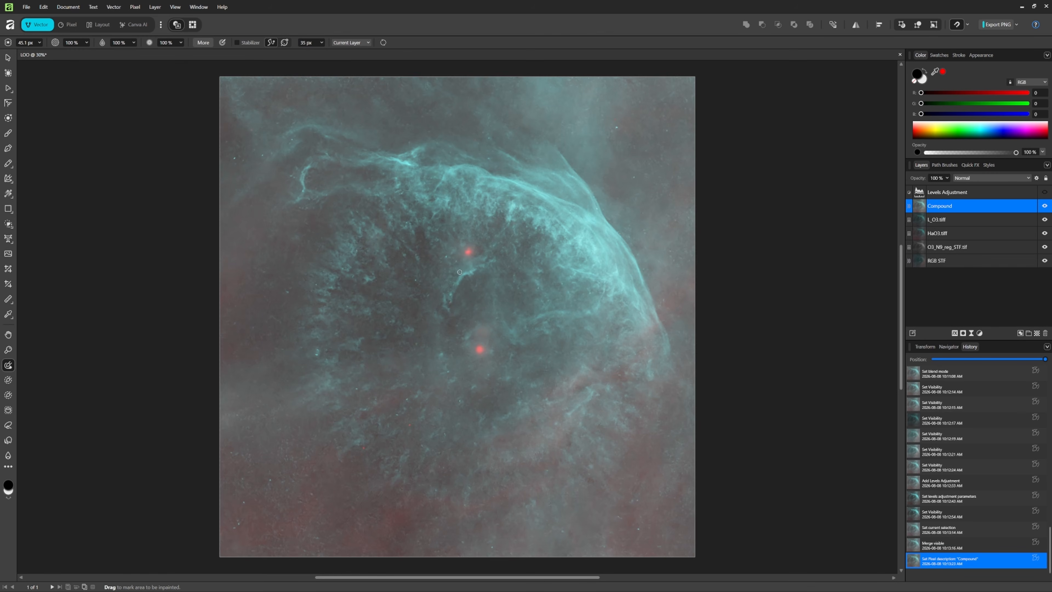
Remove the upper red star remnant from the Compound layer with the Inpainting Brush enlarged to about 120 px
scroll(460, 272, up, 4)
key(bracketright)
key(bracketright)
key(bracketright)
key(bracketright)
key(bracketright)
key(bracketright)
key(bracketright)
drag(477, 228, 470, 231)
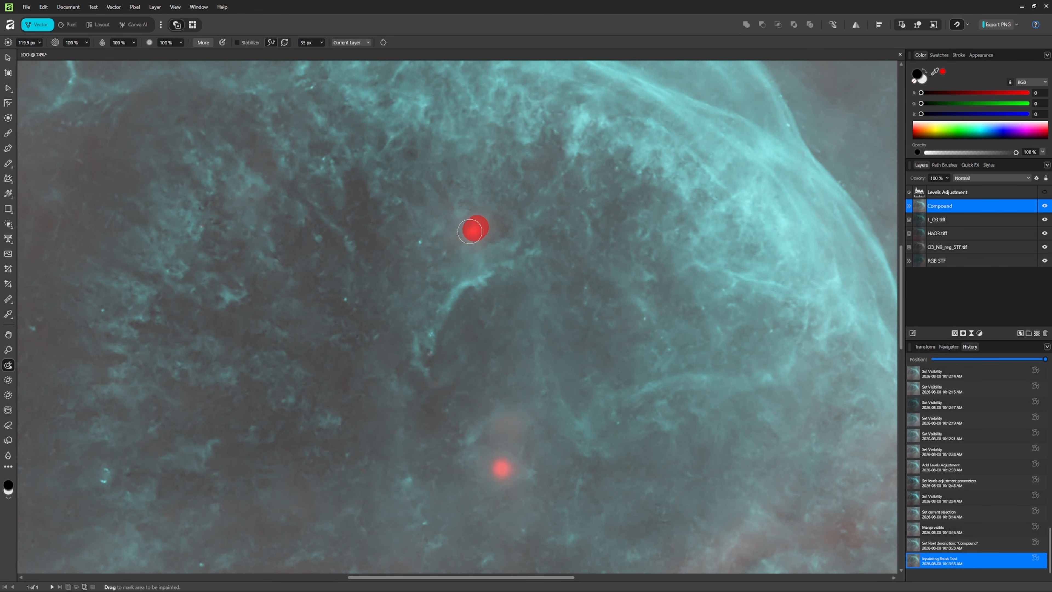
Inpaint the lower red star remnant on the Compound layer, cleaning its leftover edges with a smaller 72 px brush
key(bracketright)
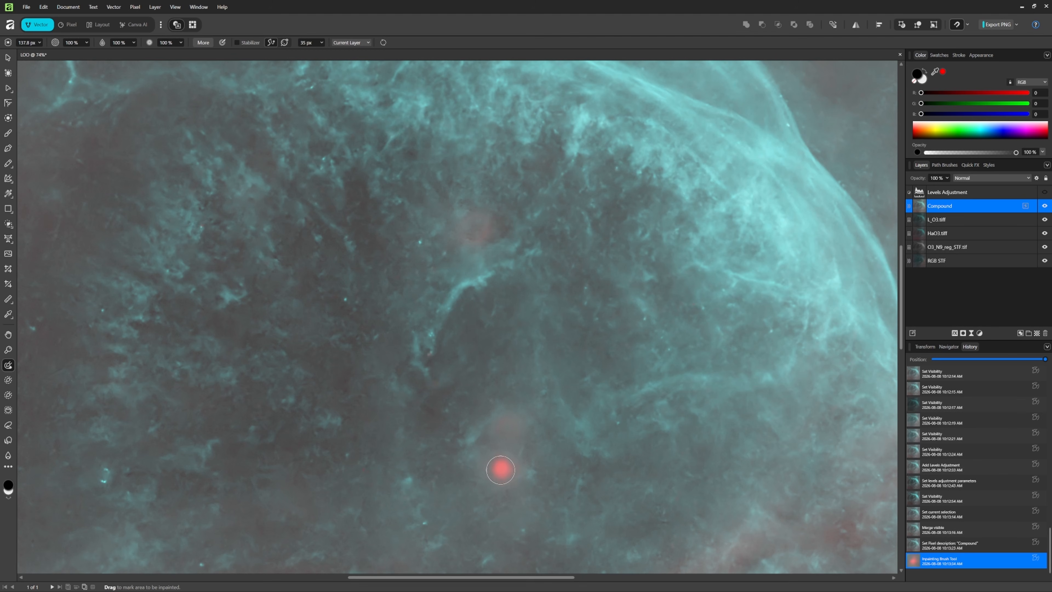
click(500, 470)
key(bracketleft)
key(bracketleft)
key(bracketleft)
key(bracketleft)
mouse_move(511, 464)
mouse_down()
mouse_move(499, 481)
mouse_move(490, 466)
mouse_up()
click(496, 464)
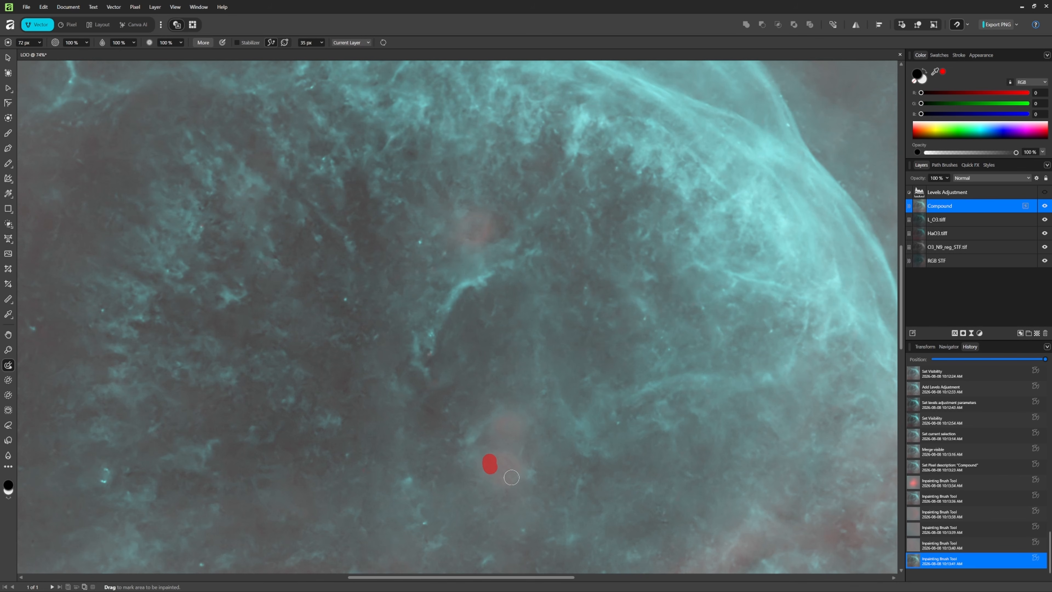
click(498, 473)
scroll(687, 379, down, 3)
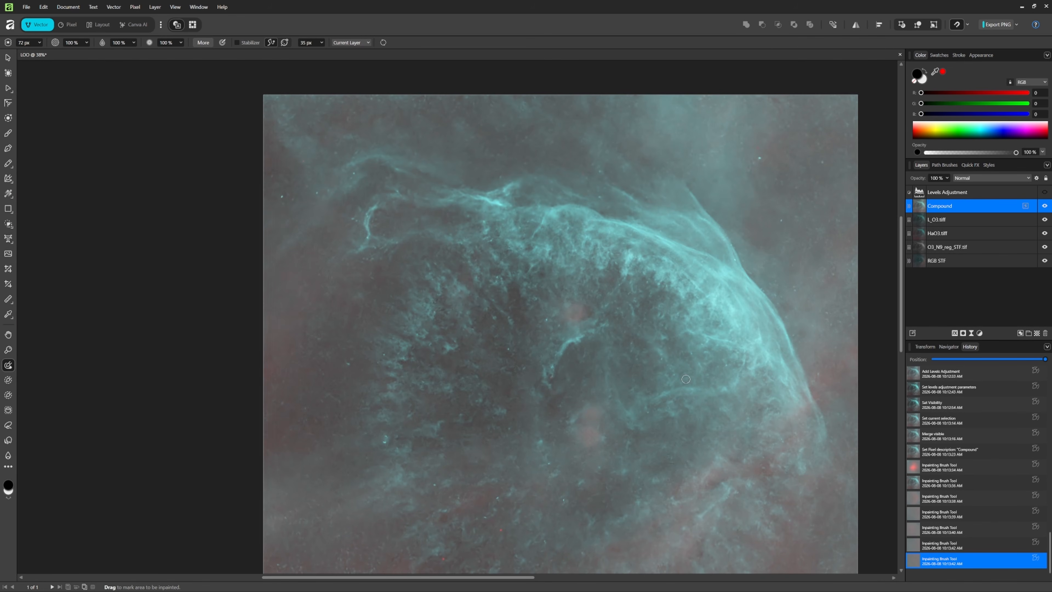
key(h)
scroll(675, 388, down, 1)
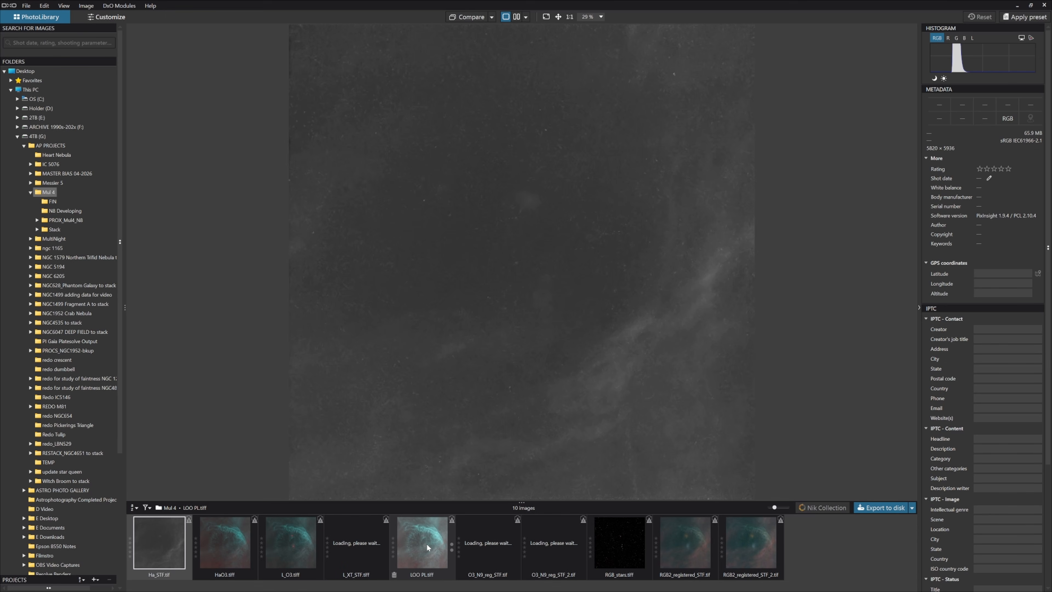
Switch to DxO PhotoLab, open LOO PL.tiff for light corrections and enable Smart Lighting
click(426, 544)
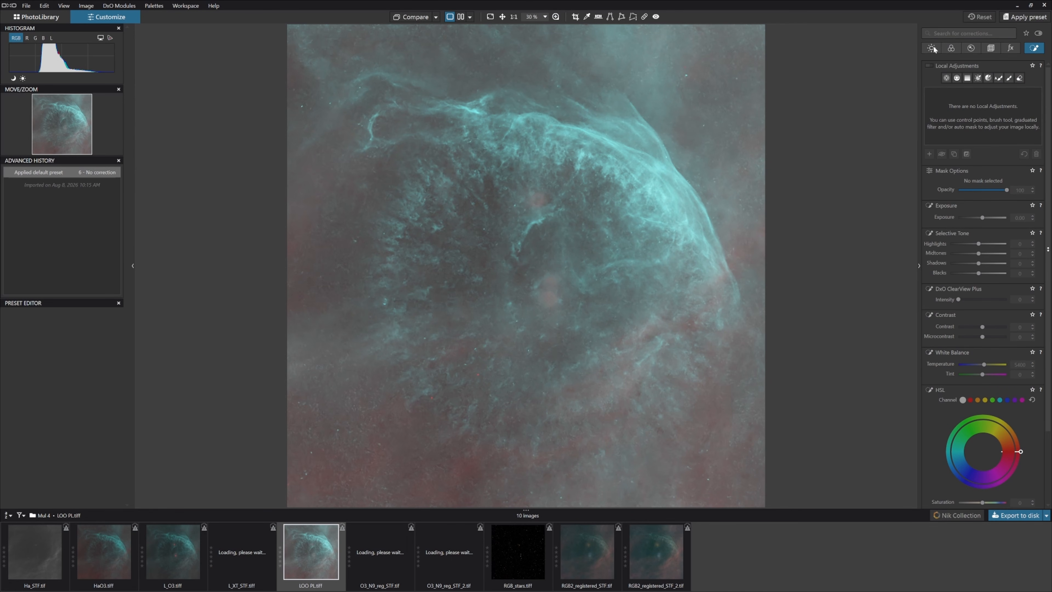
click(932, 48)
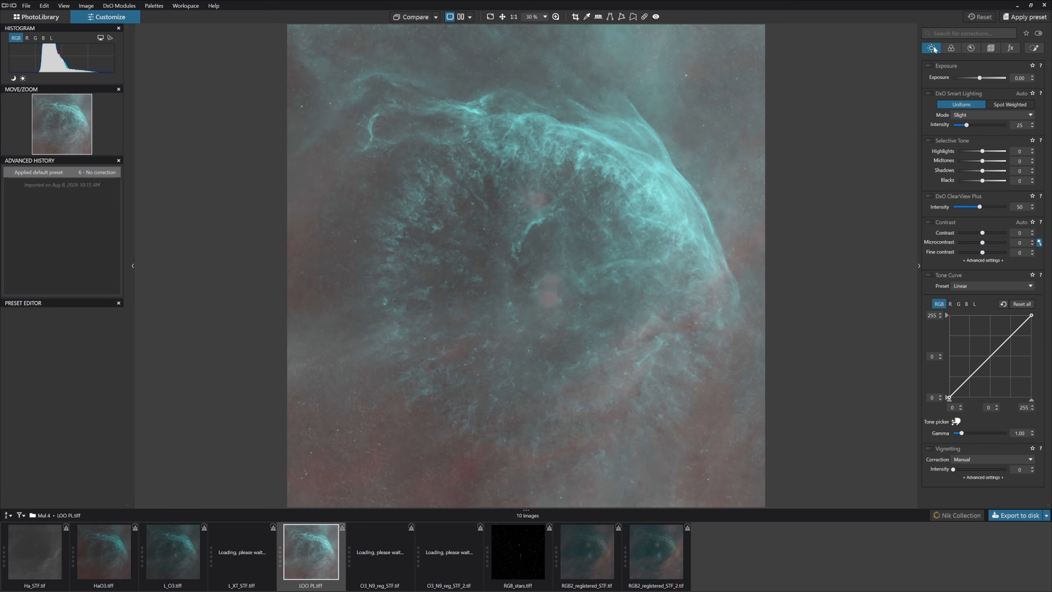
click(930, 94)
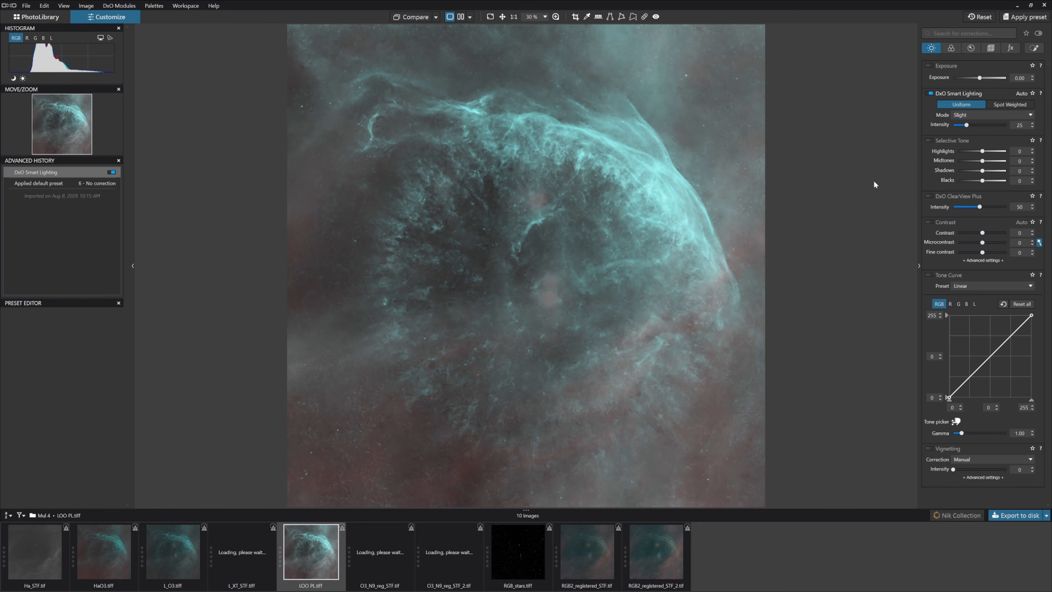
Try an RGB tone curve gamma of 0.90 and return it to 1.00
click(1032, 435)
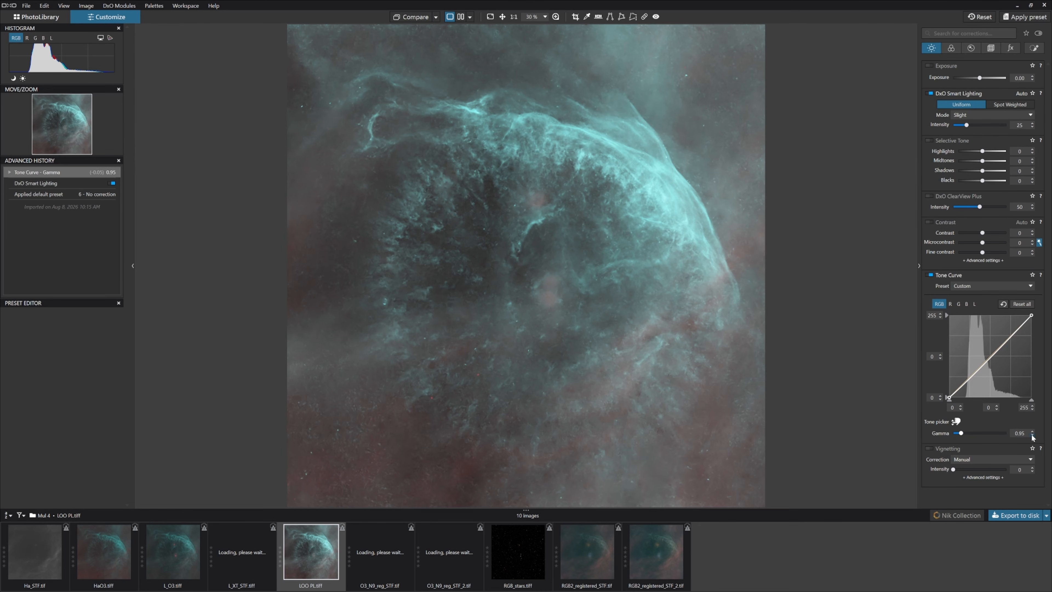
click(1033, 436)
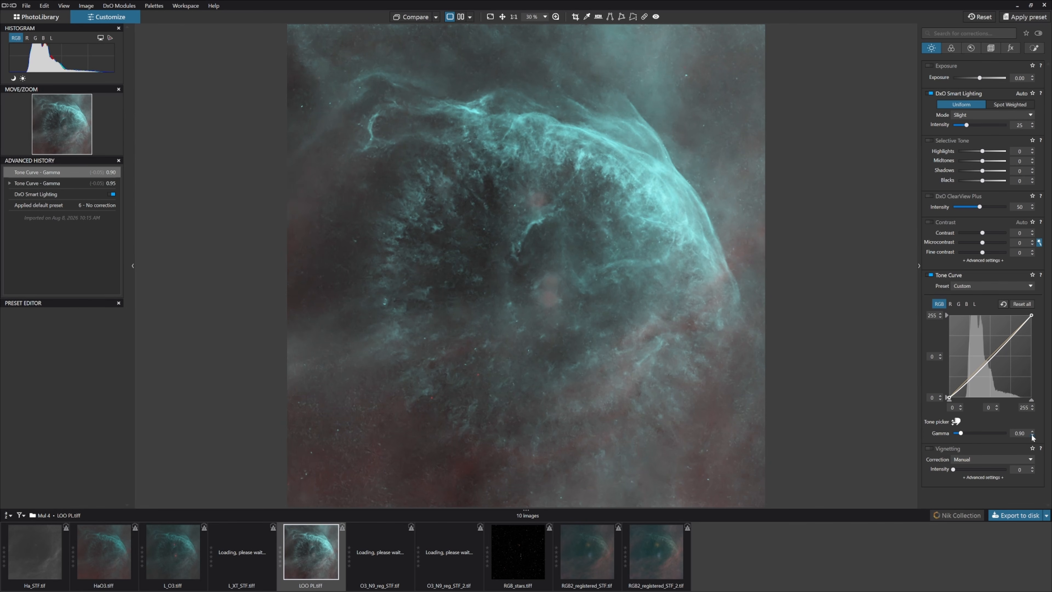
click(1033, 431)
click(1032, 431)
Try a luminance tone curve gamma of 0.85, compare the image and reset all tone curves
click(976, 305)
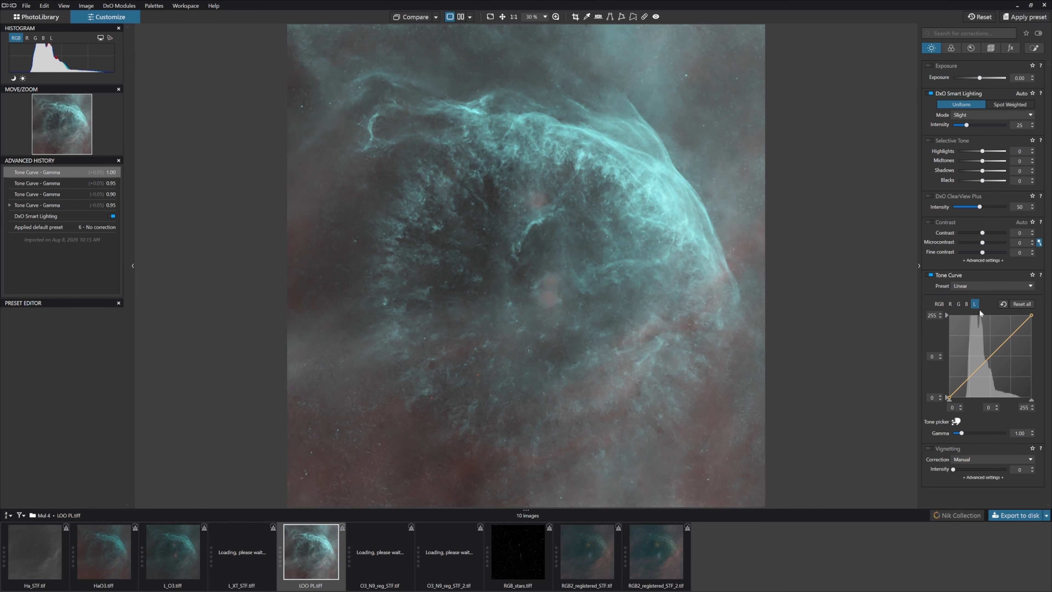
click(1032, 435)
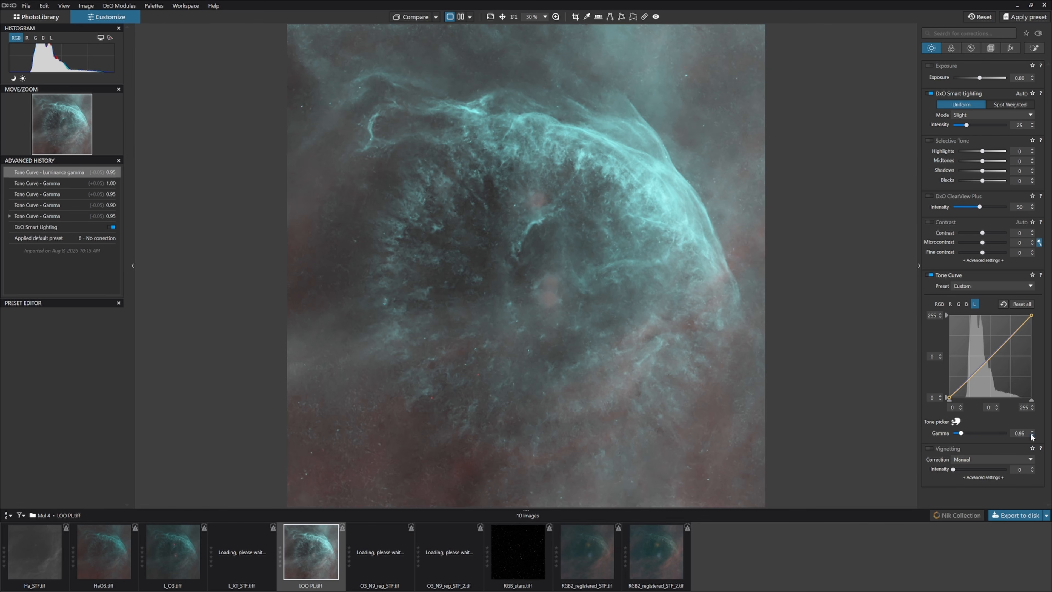
click(1033, 435)
click(1033, 435)
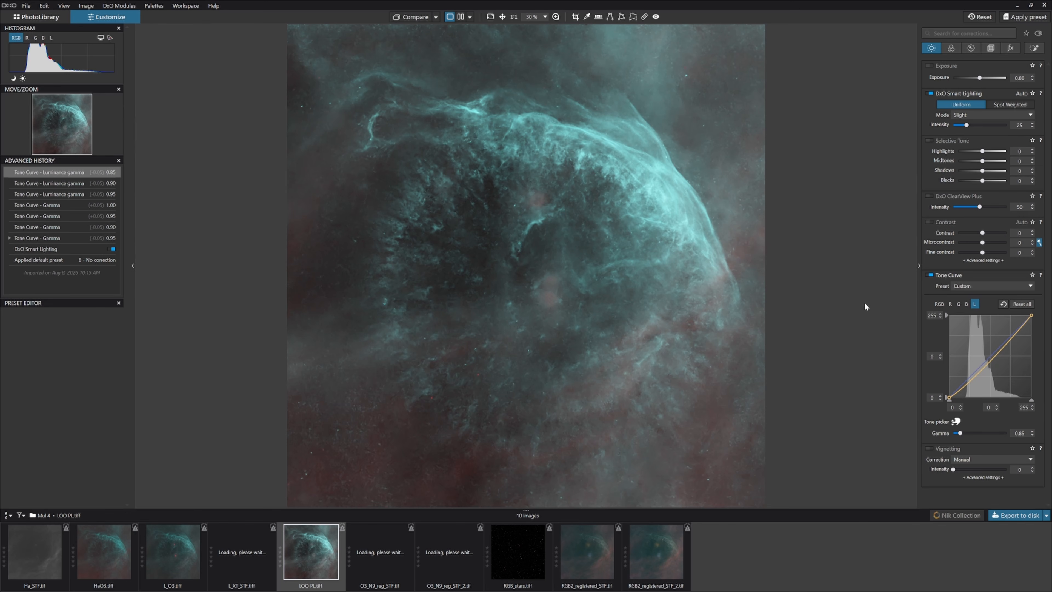
click(1021, 305)
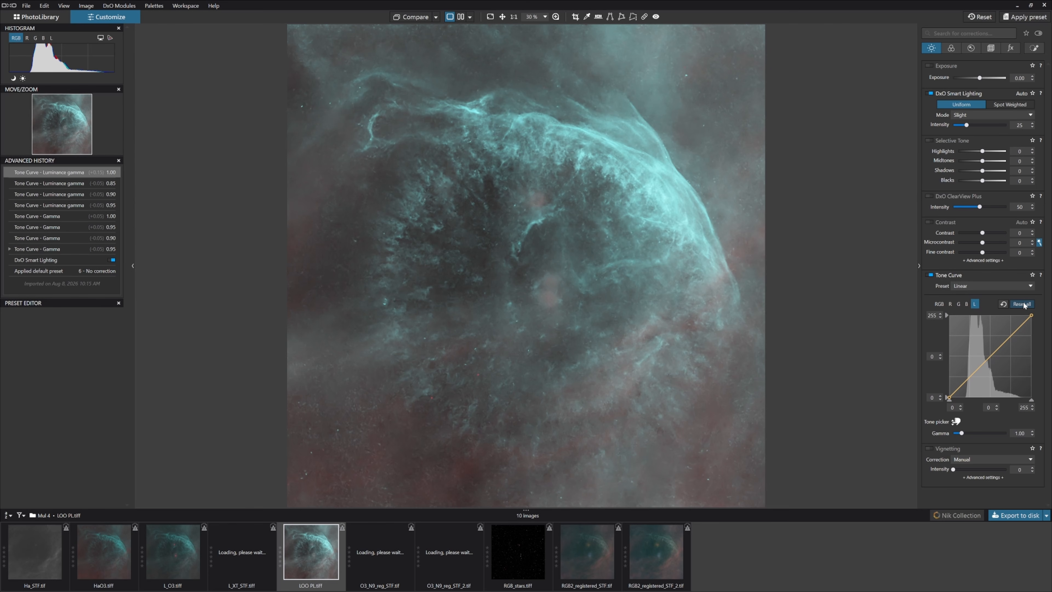
Try an RGB tone curve gamma of 0.85 for comparison and reset all tone curves
click(939, 303)
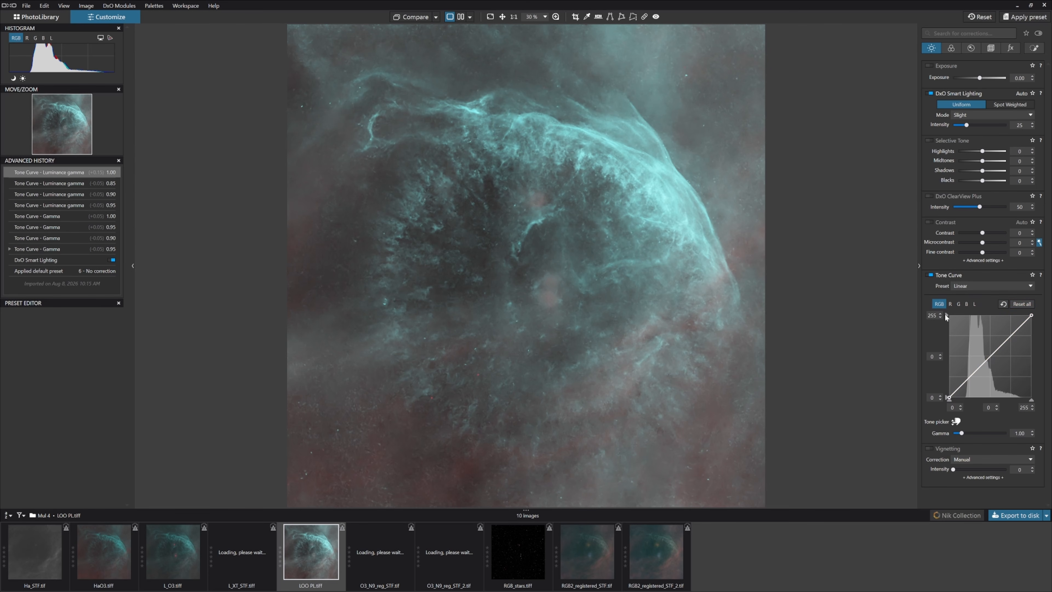
click(1033, 435)
click(1033, 435)
click(1033, 435)
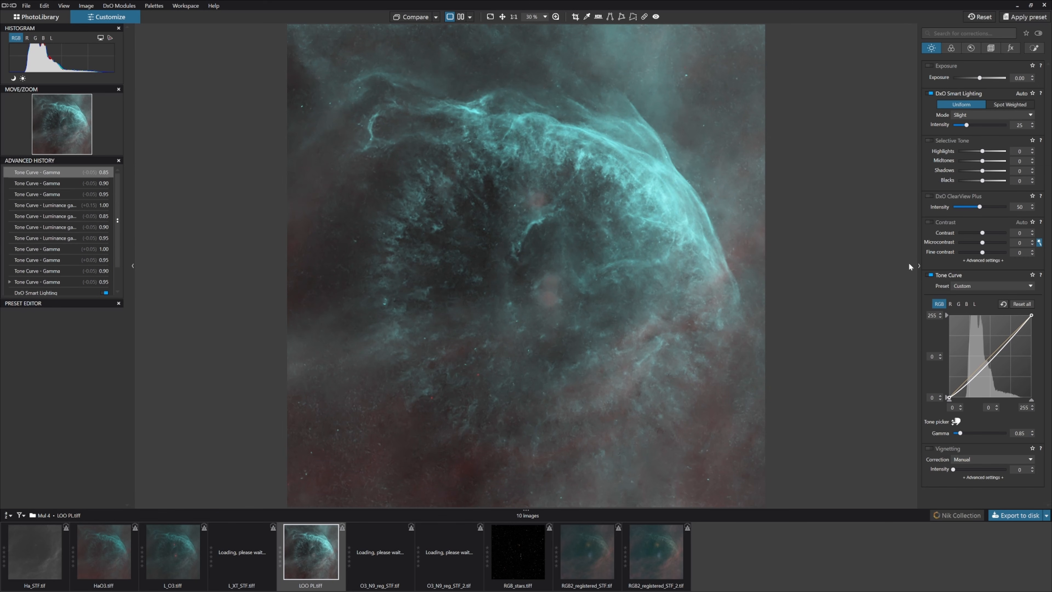
click(1022, 304)
Lower the tone curve's luminance gamma to 0.85 and raise it back by one increment
click(975, 305)
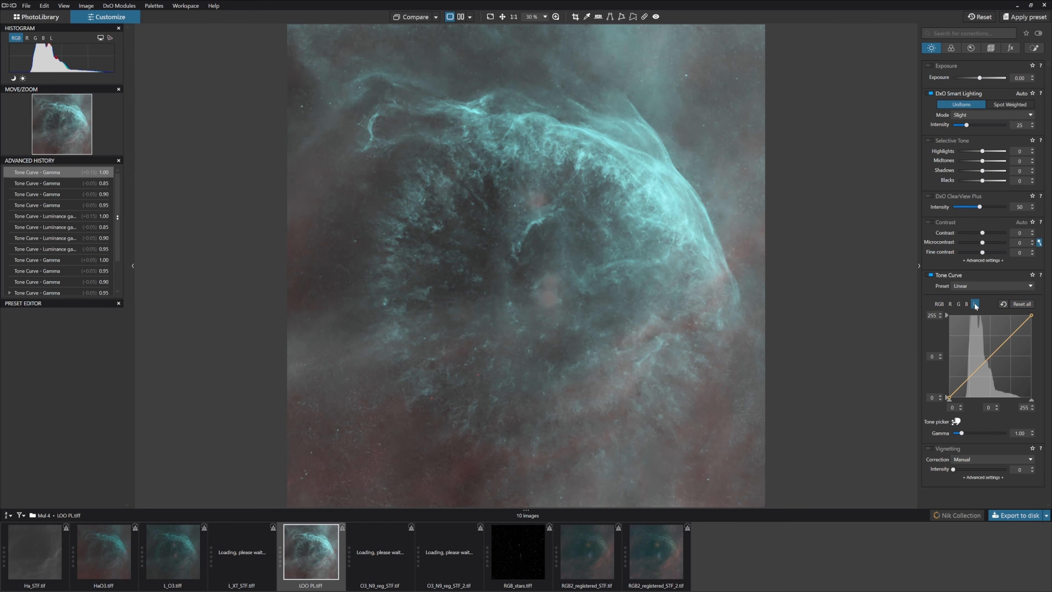
click(1033, 435)
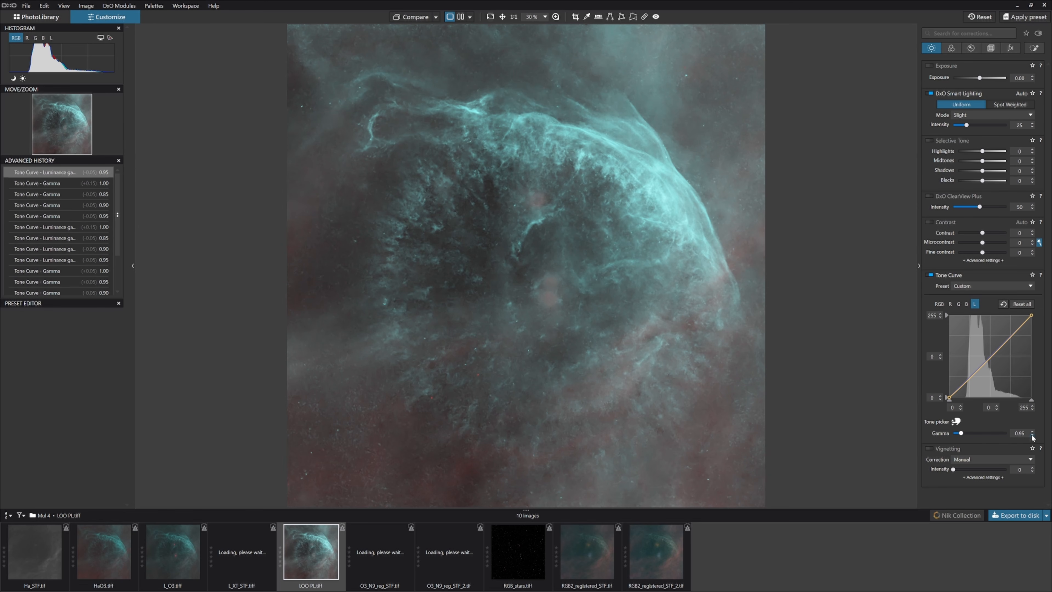
click(1033, 435)
click(1033, 435)
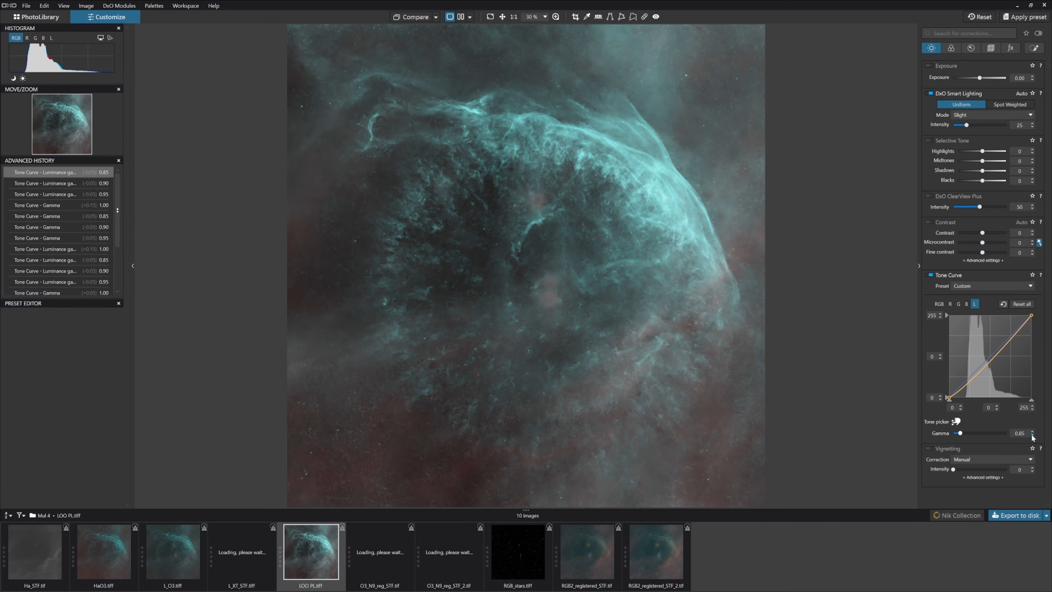
click(1033, 431)
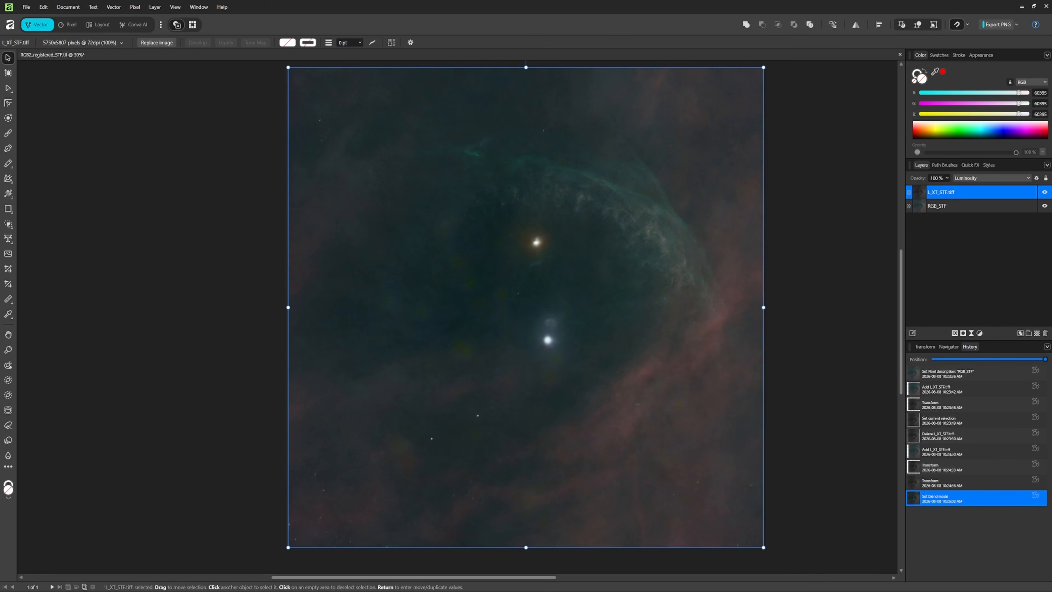
In Affinity, add L_Syq_STF.tif as a layer in the RGB2_registered_STF.tif document and align it to the canvas corner
drag(395, 373, 426, 373)
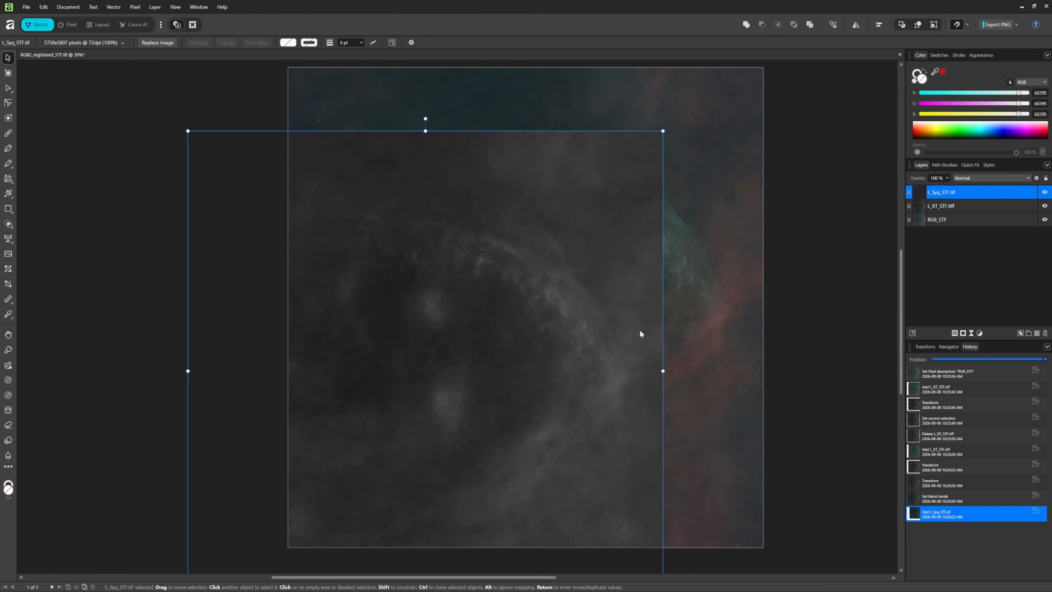
scroll(622, 330, down, 2)
drag(616, 329, 582, 349)
scroll(752, 245, up, 5)
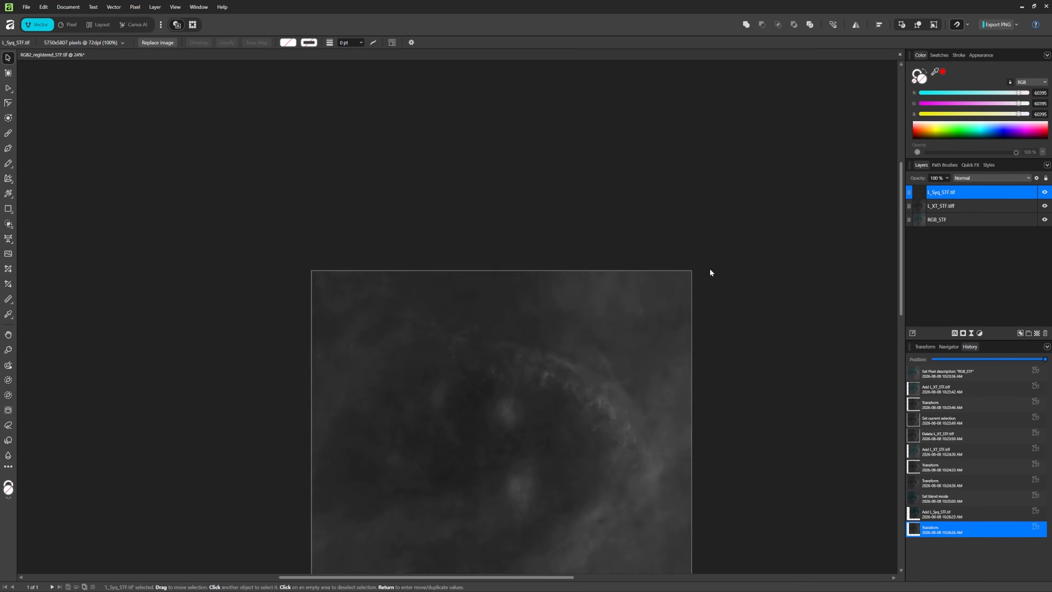
scroll(658, 318, up, 10)
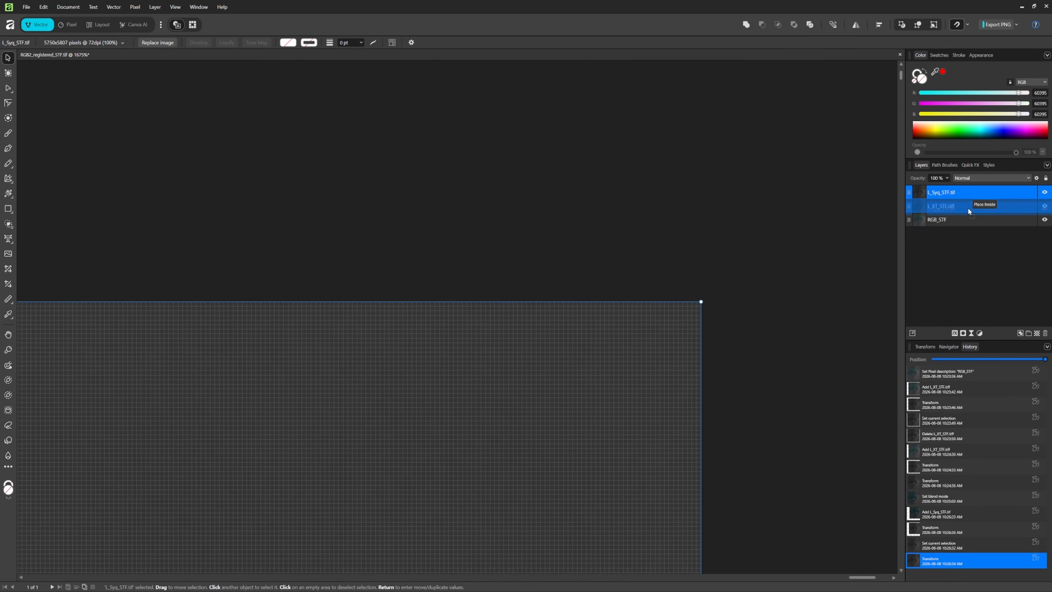
Reorder the layers so L_Syq_STF.tif sits directly beneath L_XT_STF.tiff
drag(968, 207, 968, 207)
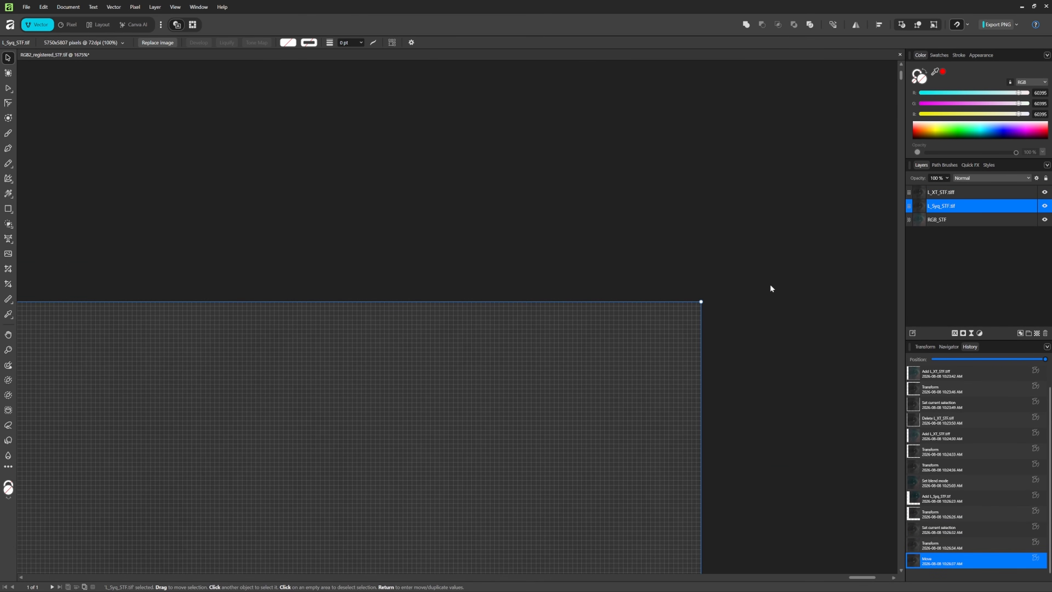
key(h)
key(ctrl+0)
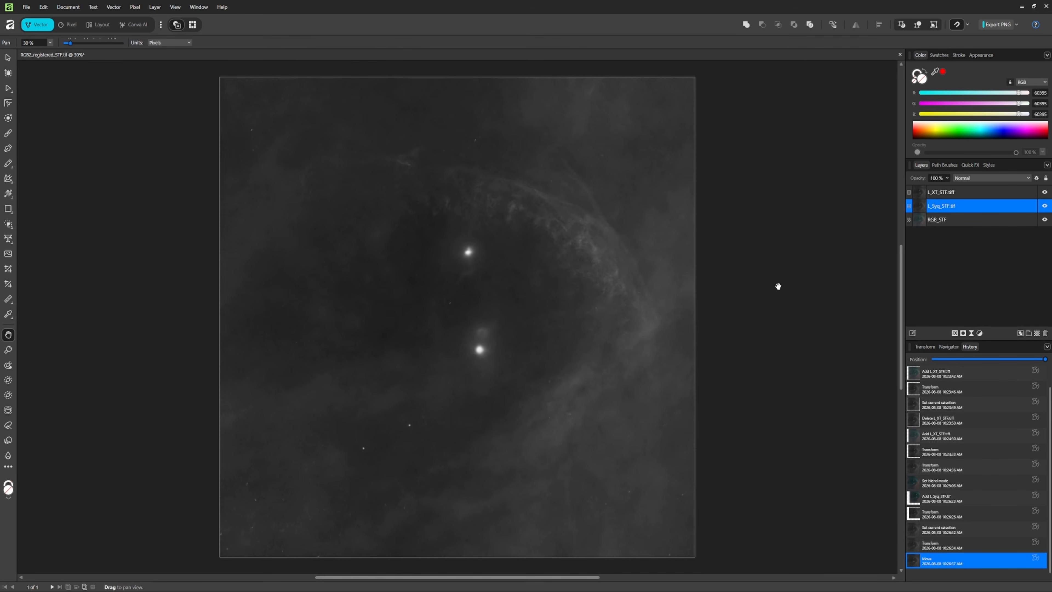
Add a mask nested in the L_XT_STF.tiff layer and expand the layer to show it
click(957, 194)
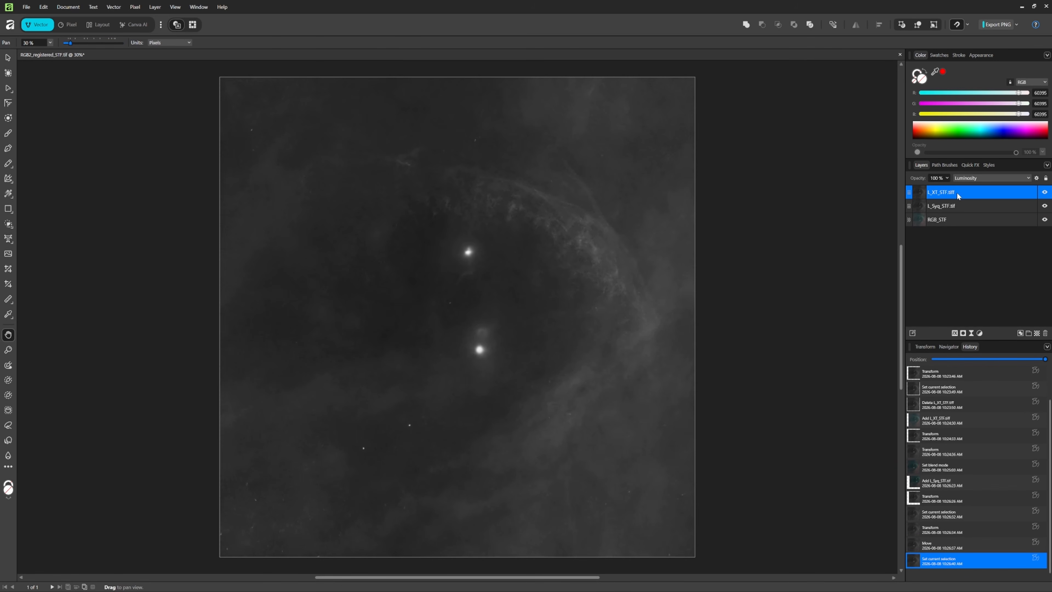
click(963, 333)
drag(949, 193, 948, 204)
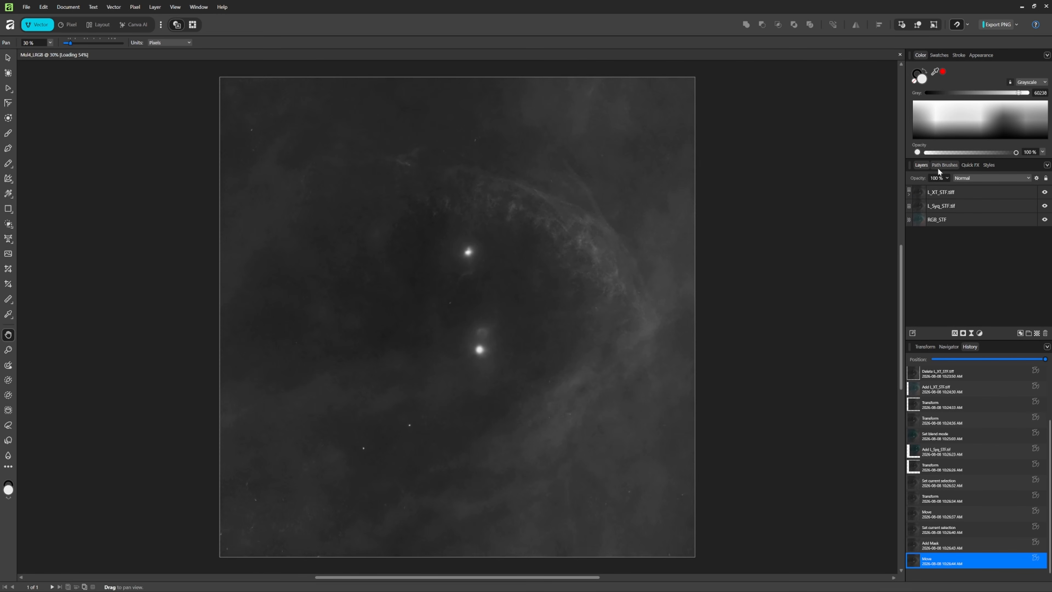
click(909, 194)
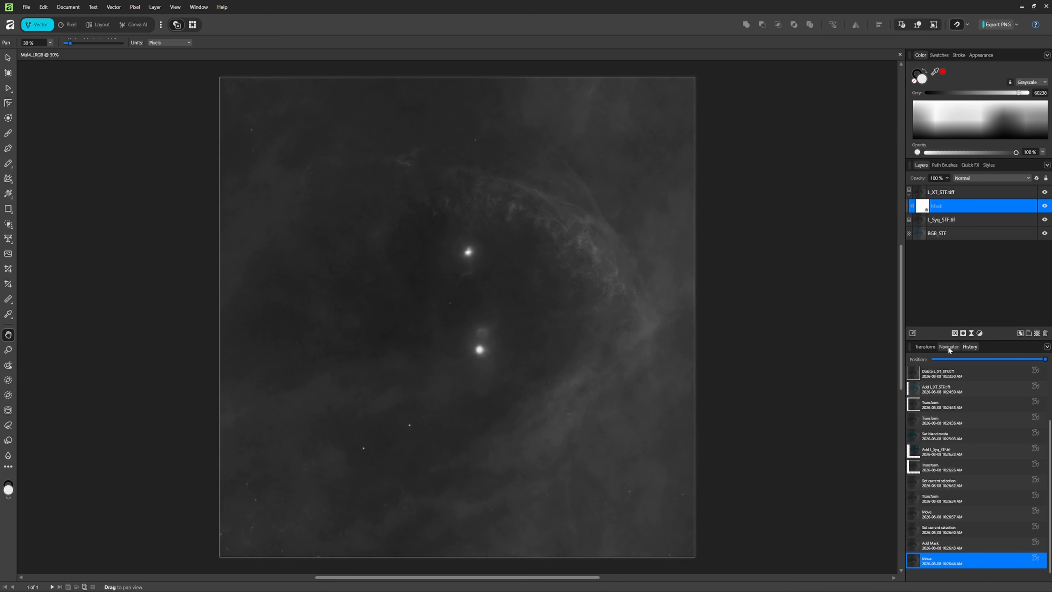
Try inverting the L_XT_STF.tiff layer's mask and undo the inversion
key(ctrl+i)
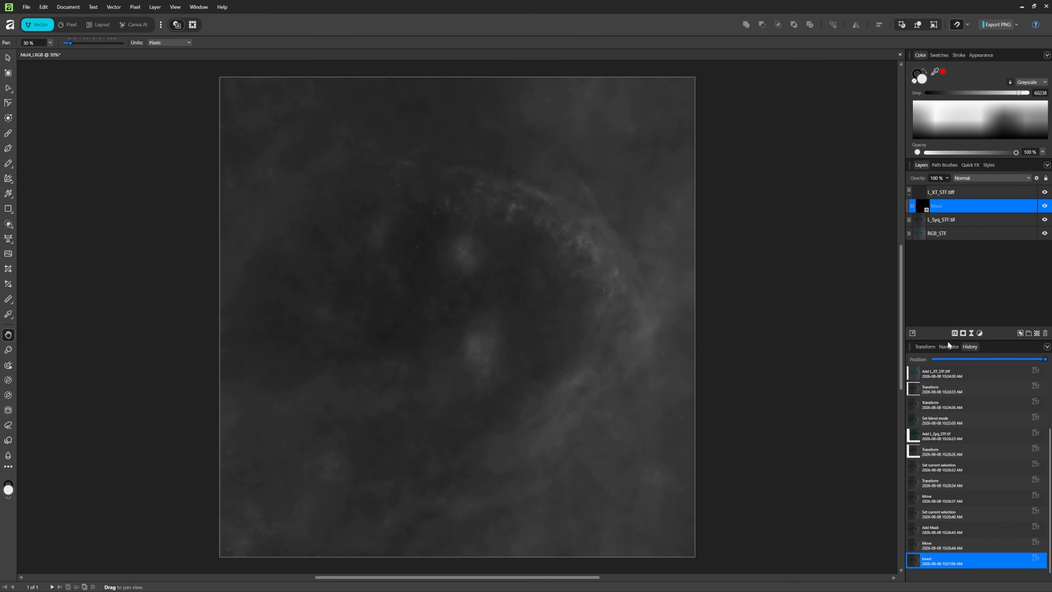
key(ctrl+z)
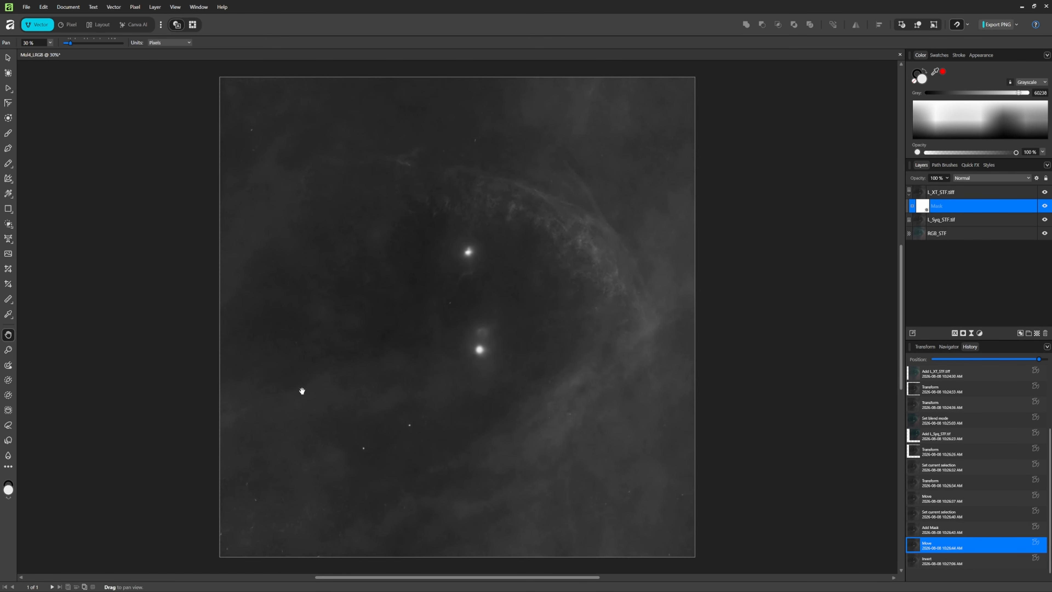
Paint black with a soft, reduced Paint Brush on the L_XT_STF.tiff mask to hide the upper bright star
click(8, 133)
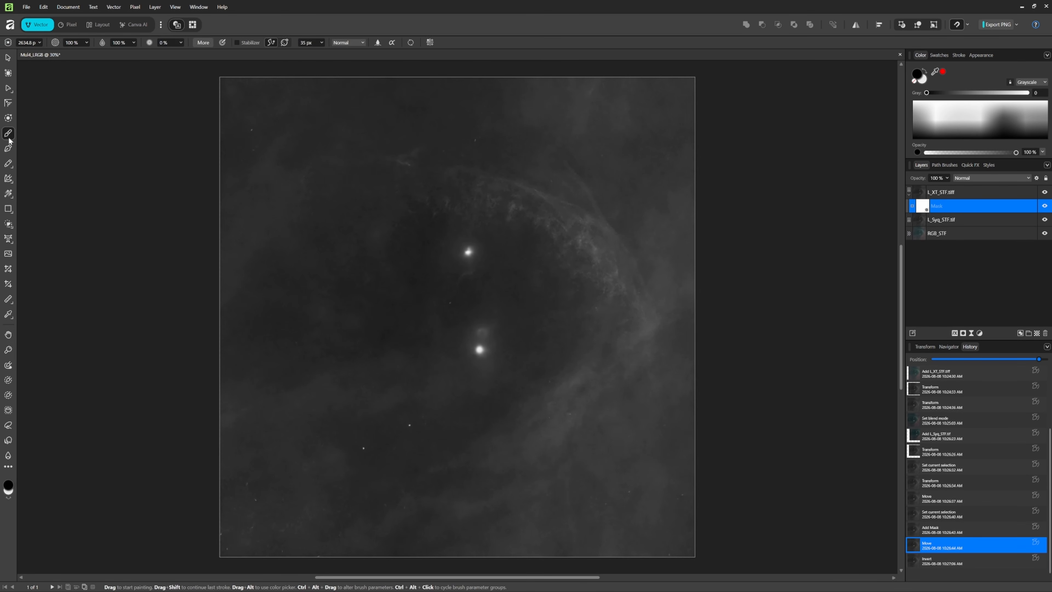
click(13, 486)
key(bracketleft)
key(bracketleft)
key(bracketleft)
key(bracketleft)
key(bracketleft)
key(bracketleft)
key(bracketleft)
key(bracketleft)
key(bracketleft)
click(466, 252)
key(ctrl+z)
key(bracketleft)
key(bracketleft)
key(bracketleft)
click(470, 250)
Paint black on the mask over the lower bright star and the faint spot above it, using a brush of about 496 px
key(bracketright)
click(480, 348)
key(ctrl+z)
key(bracketright)
click(482, 333)
mouse_move(482, 334)
mouse_down()
mouse_move(479, 350)
mouse_move(482, 329)
mouse_up()
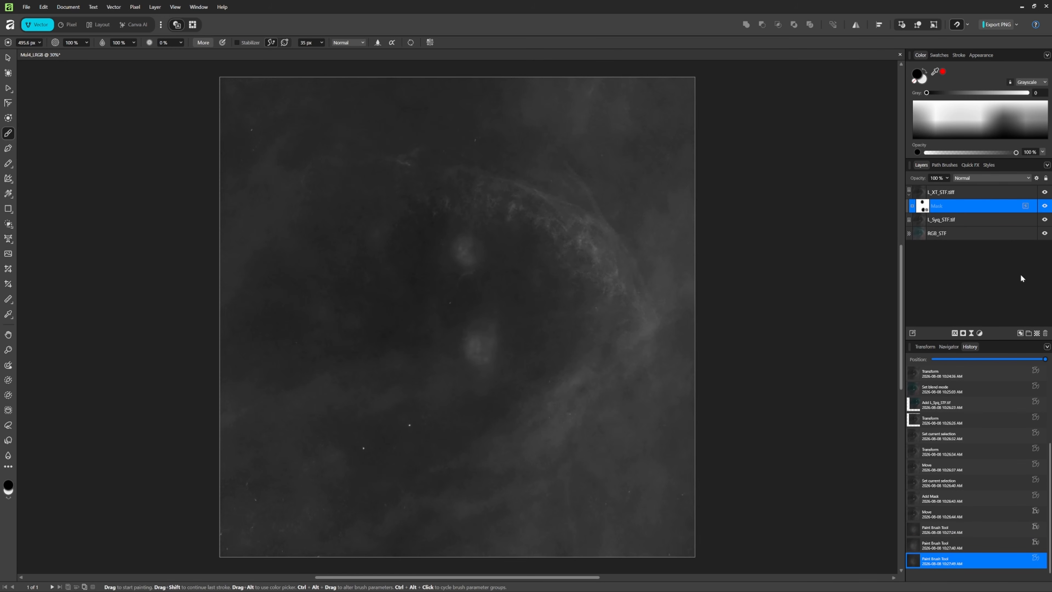
Hide the RGB_STF layer and merge the visible luminance layers into a new pixel layer on top
click(1044, 233)
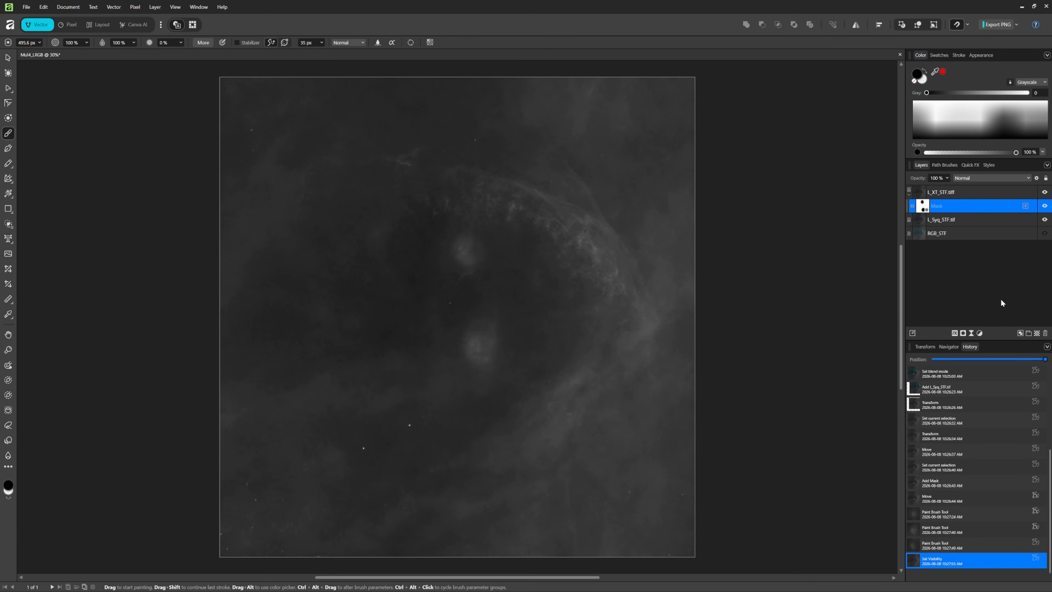
right_click(960, 192)
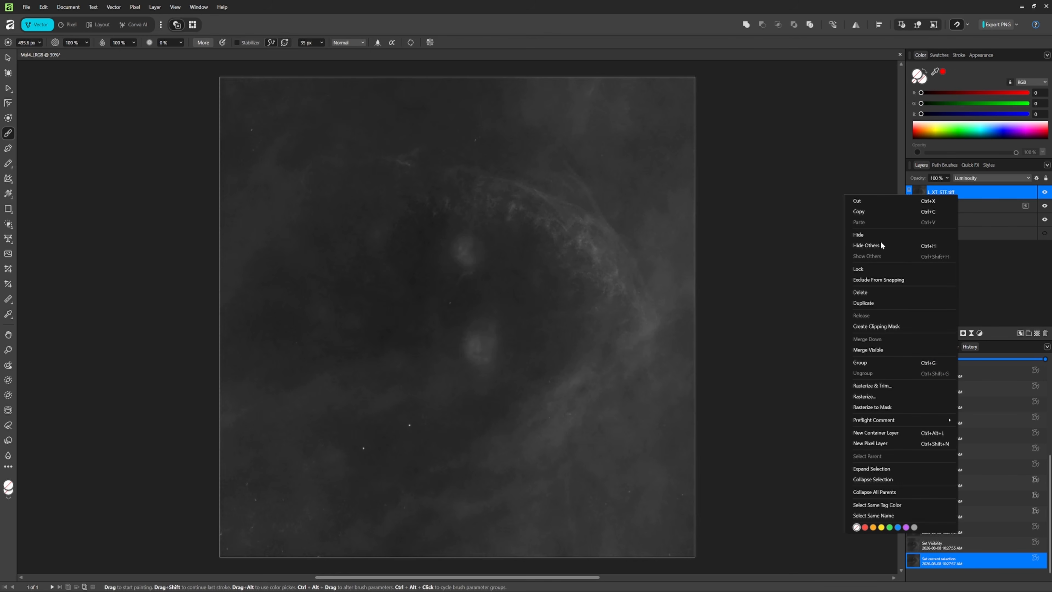
click(886, 350)
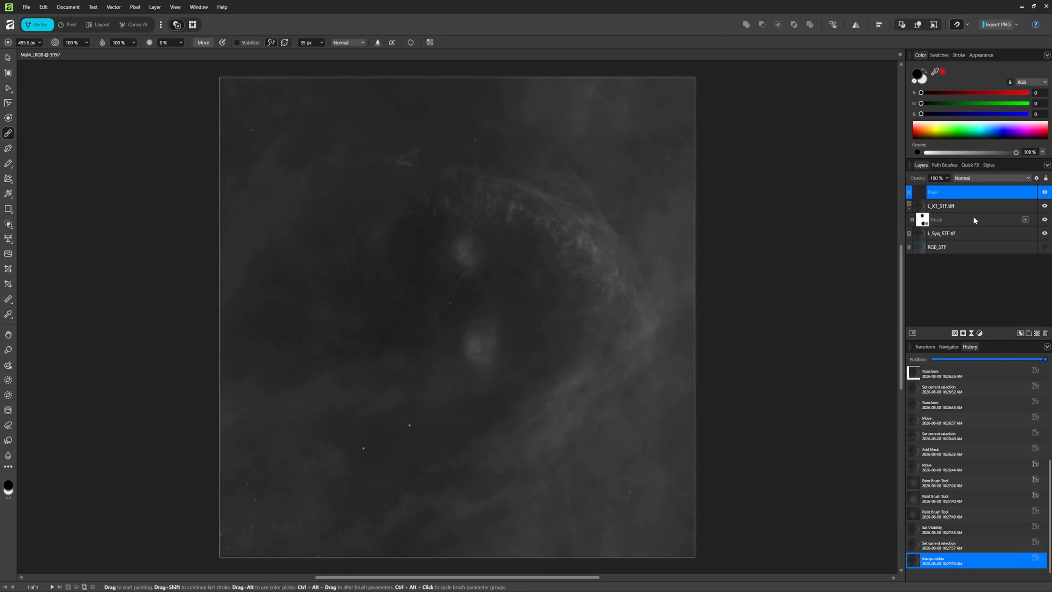
Group the L_XT_STF.tiff and L_Syq_STF.tif layers, name the group L Grp, and place it below RGB_STF
click(948, 204)
ctrl+click(946, 234)
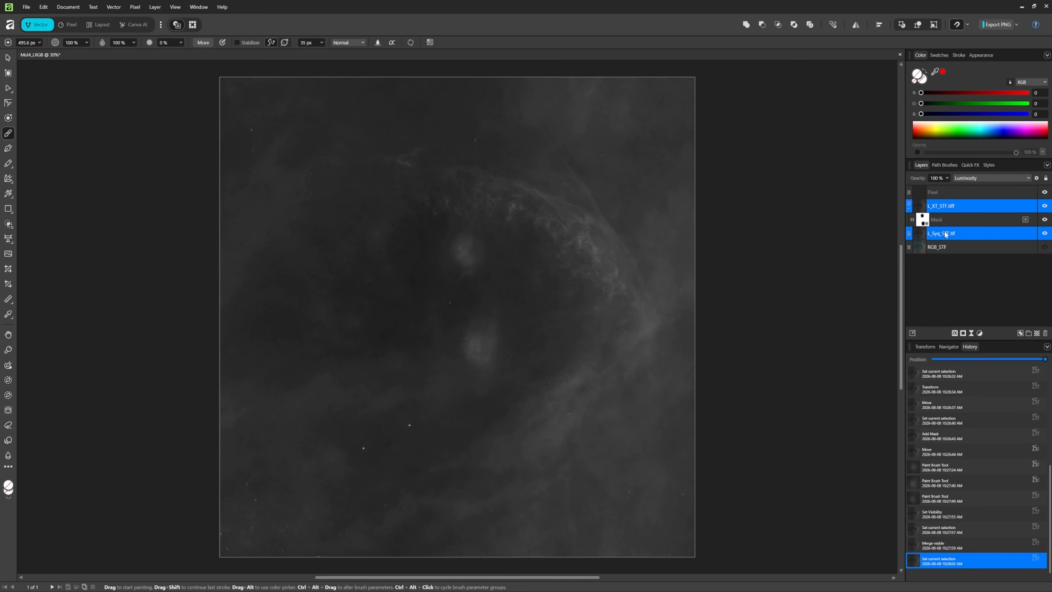
key(ctrl+g)
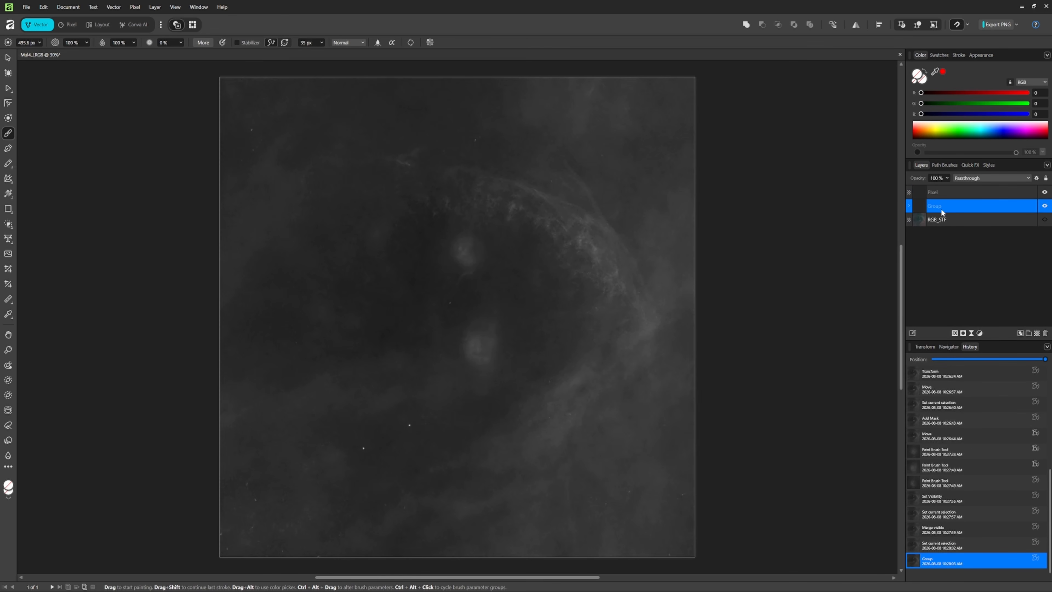
double_click(945, 208)
text(1)
text( Grp)
key(Return)
drag(946, 207, 946, 231)
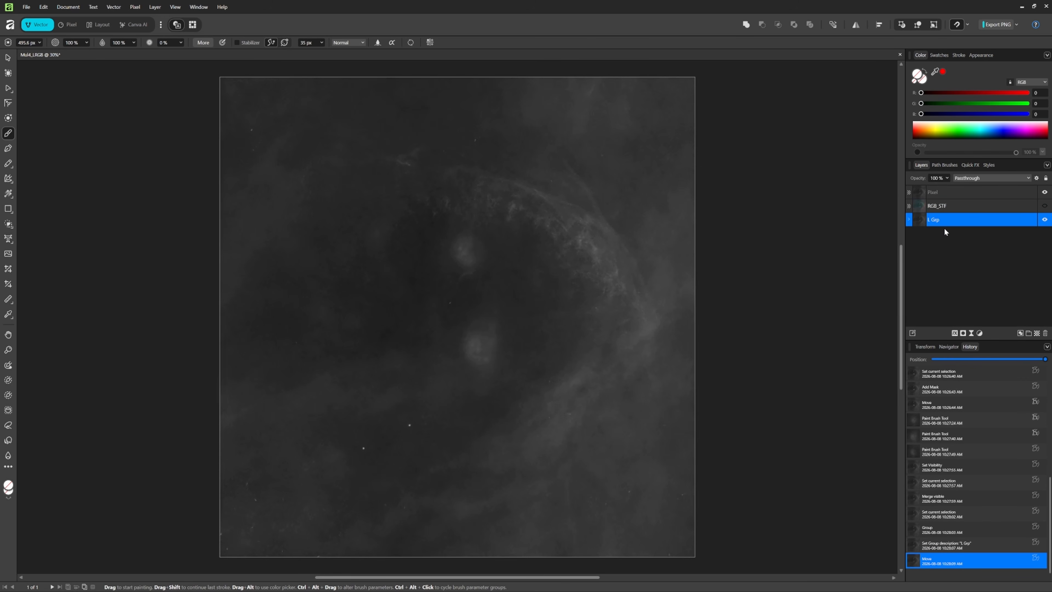
Show RGB_STF instead of L Grp and set the merged luminance pixel layer's blend mode to Luminosity
click(1044, 221)
click(1044, 205)
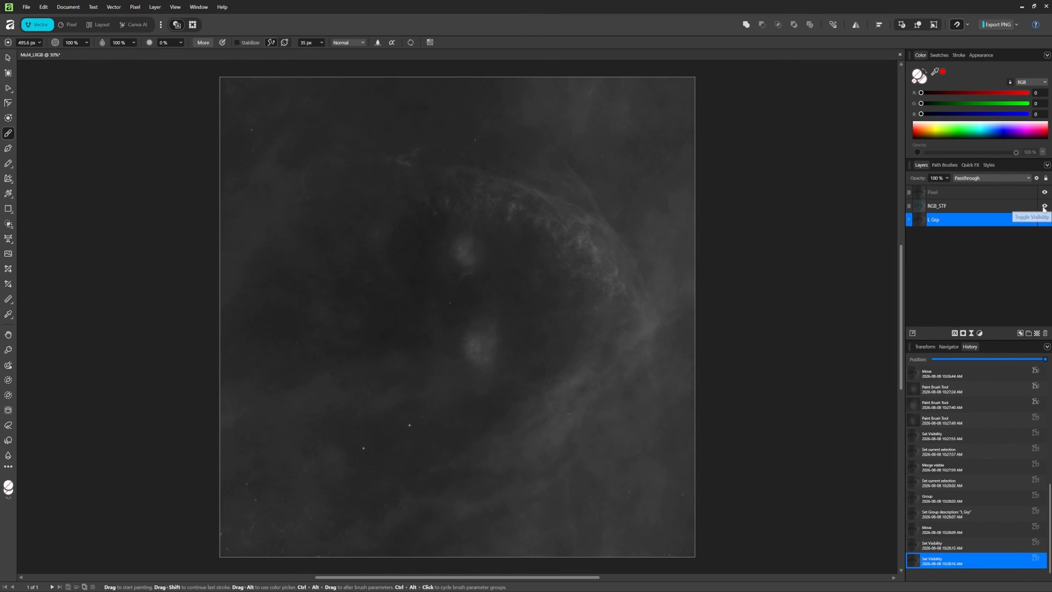
click(984, 189)
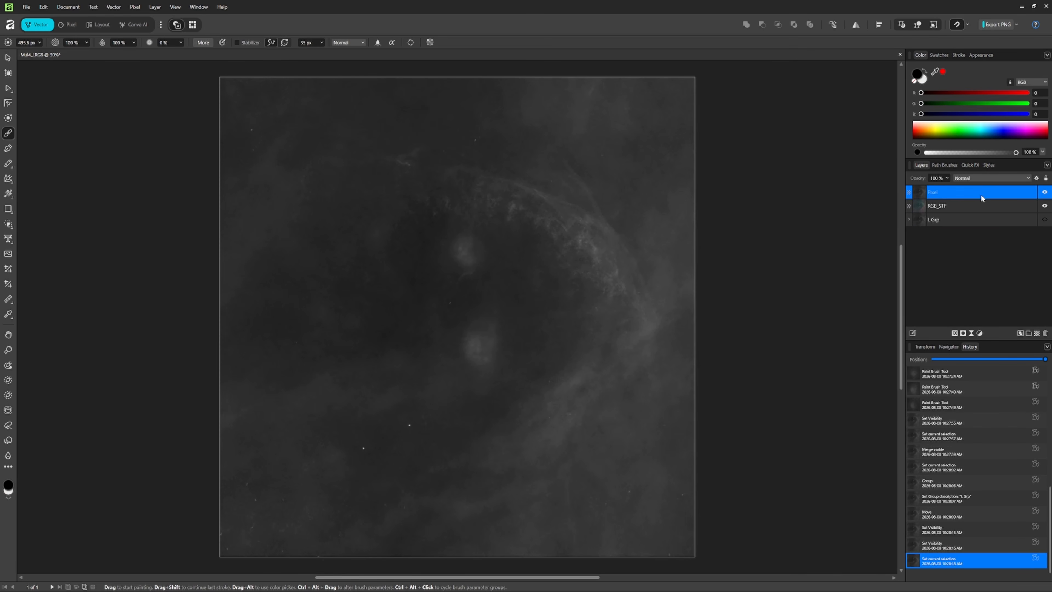
click(988, 178)
scroll(982, 228, down, 5)
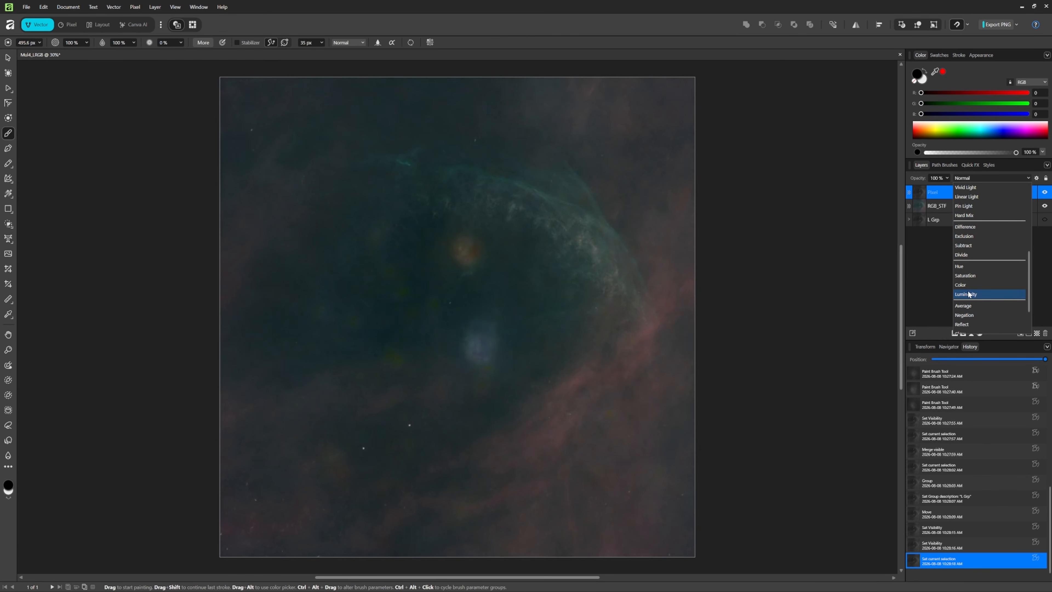
click(967, 293)
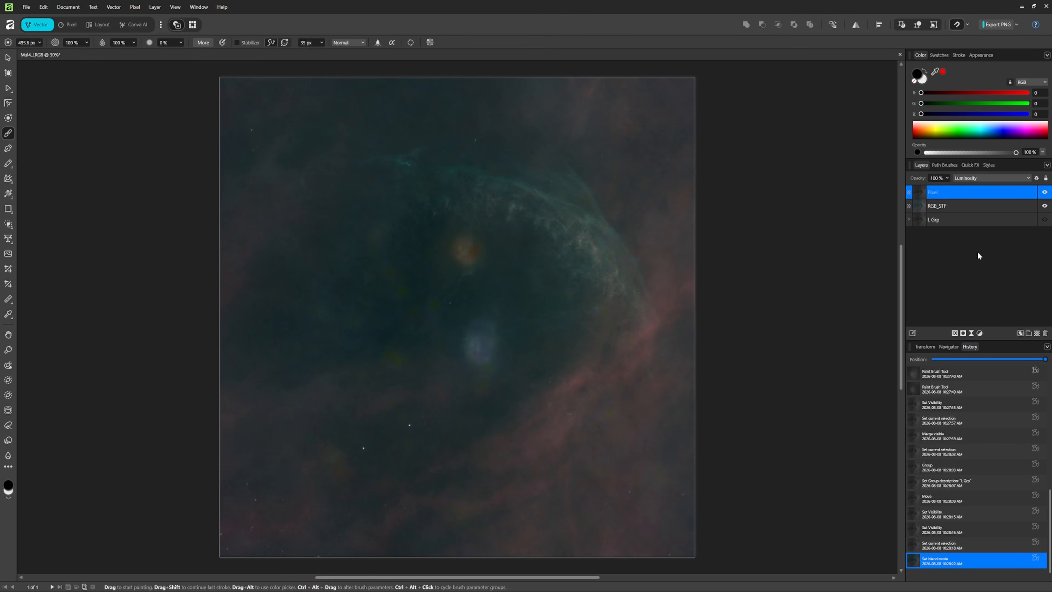
Merge the visible layers into a new pixel layer named LRGB Pix and hide the Pixel and RGB_STF layers
right_click(947, 192)
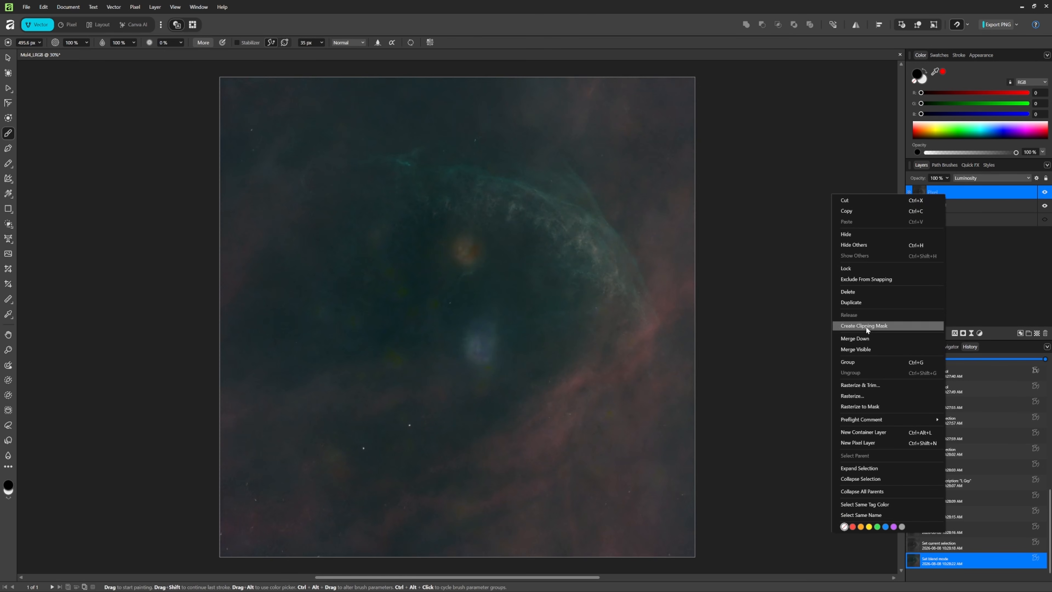
click(867, 350)
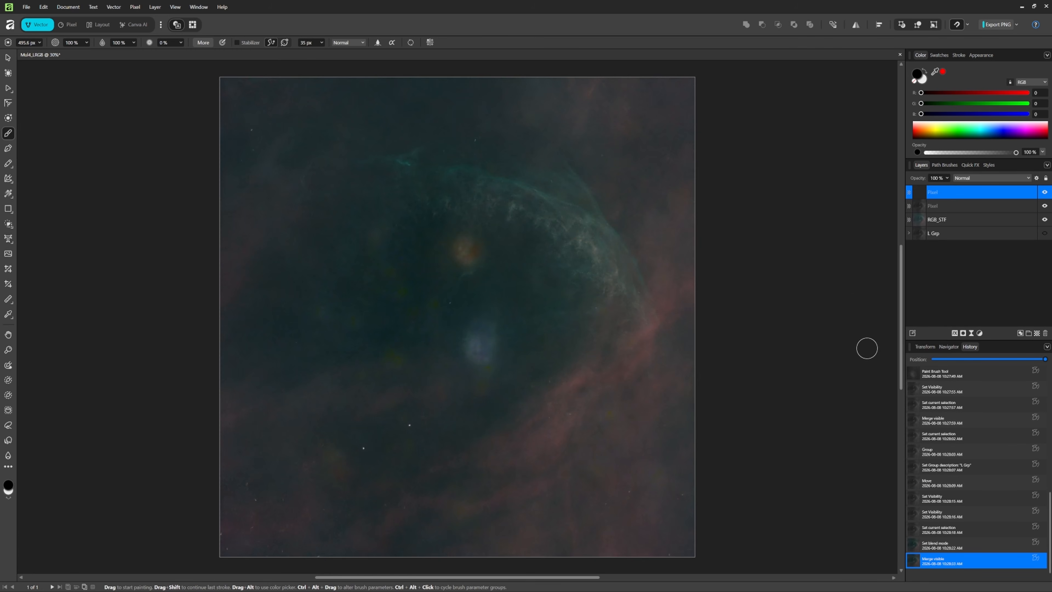
double_click(944, 193)
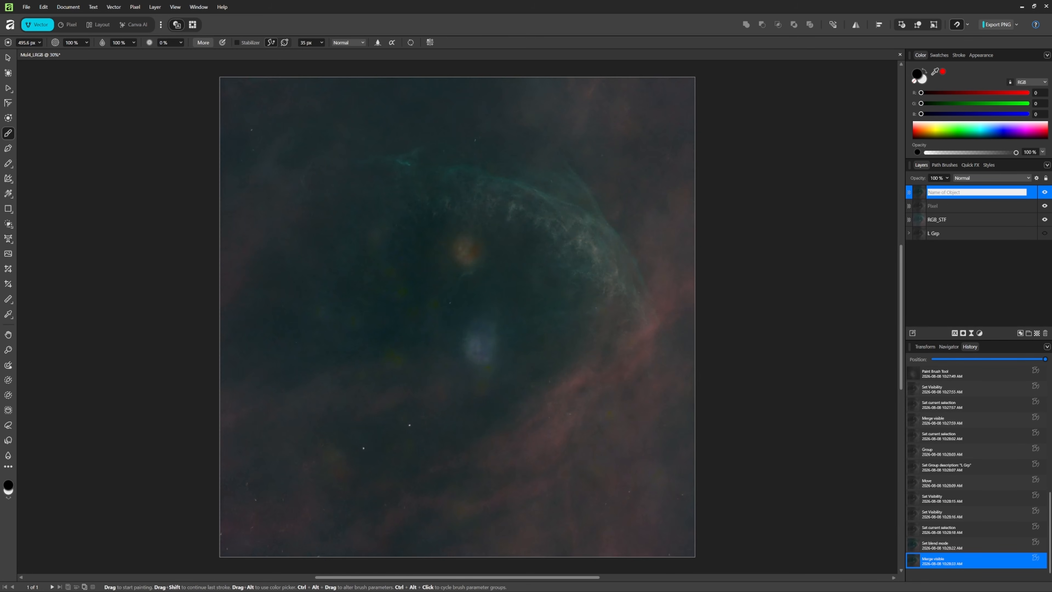
text(RGB Pix)
key(Return)
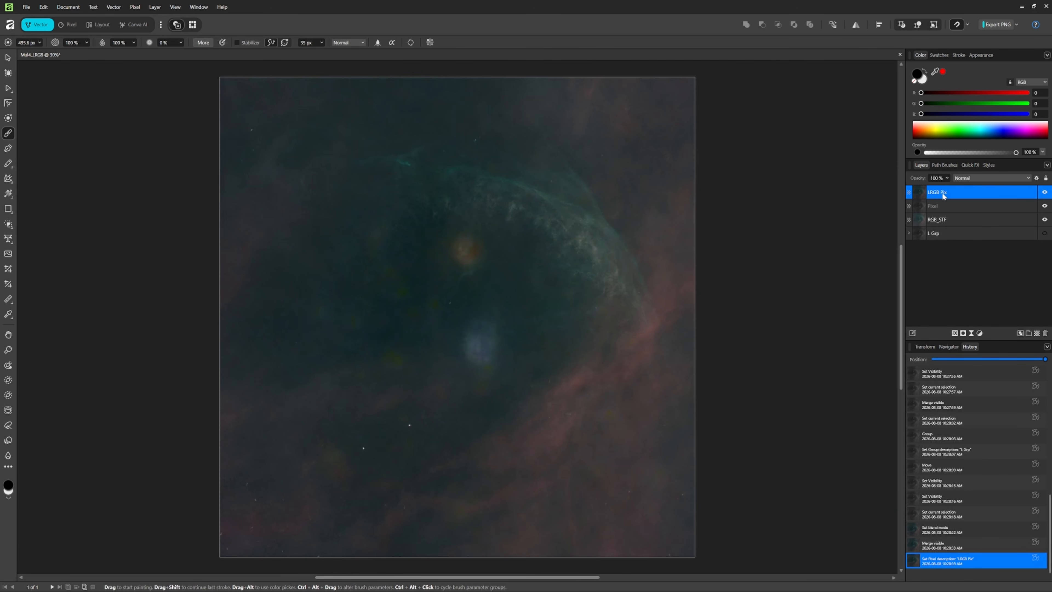
click(1045, 206)
click(1045, 219)
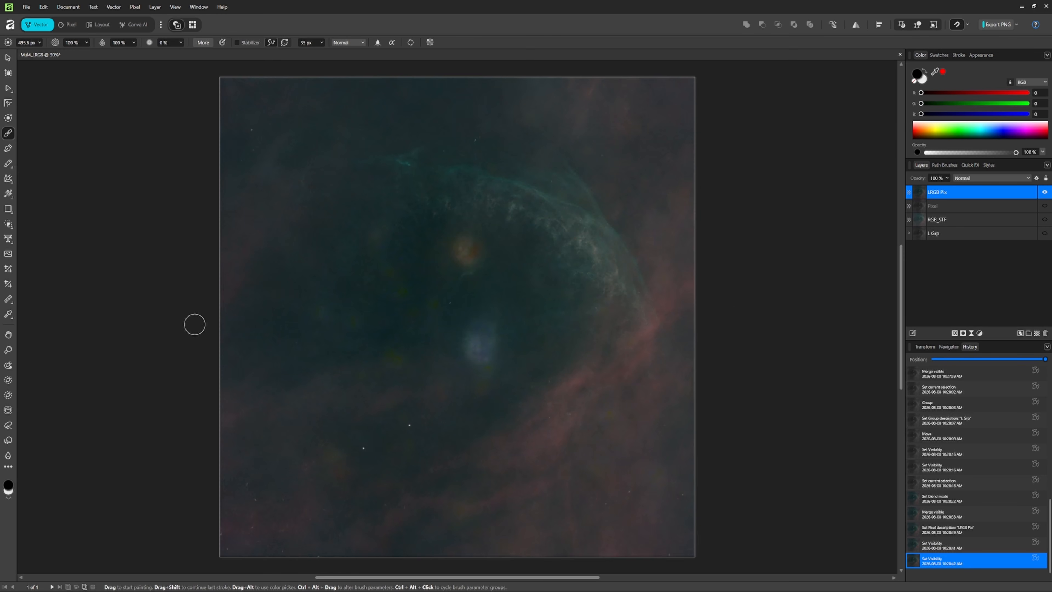
Add LOO PL_DxO.tif to the document, aligned with the canvas, and compare it with the LRGB Pix layer by toggling its visibility
key(v)
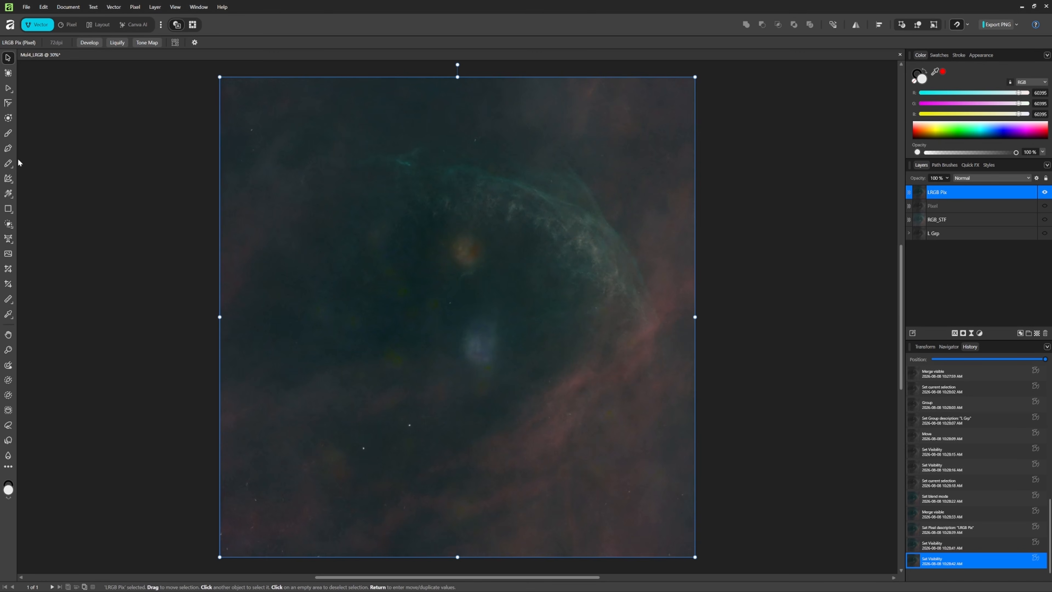
drag(1051, 290, 431, 314)
drag(495, 285, 523, 288)
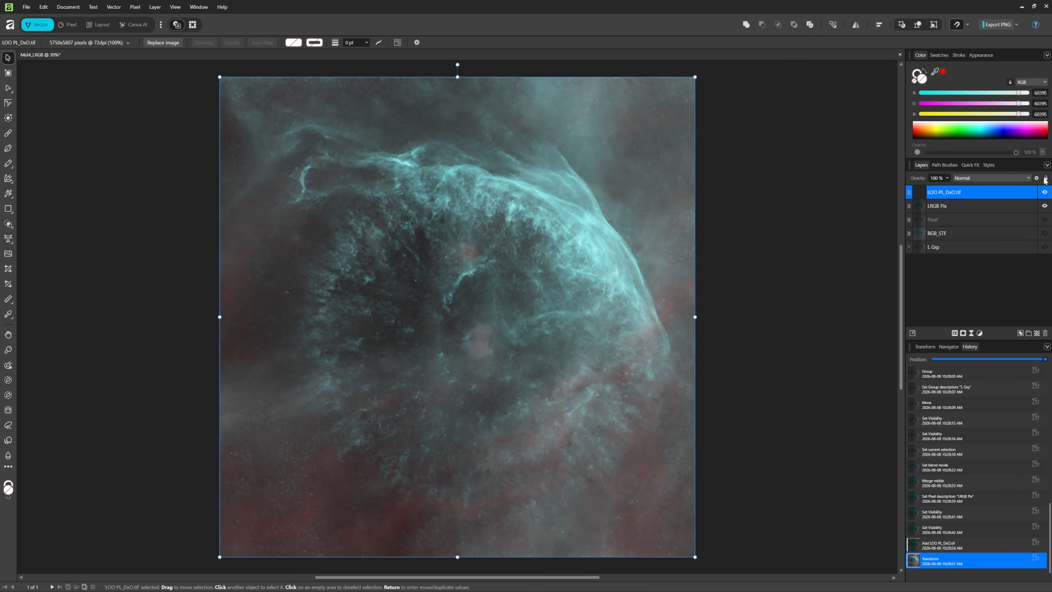
click(1045, 191)
click(1045, 192)
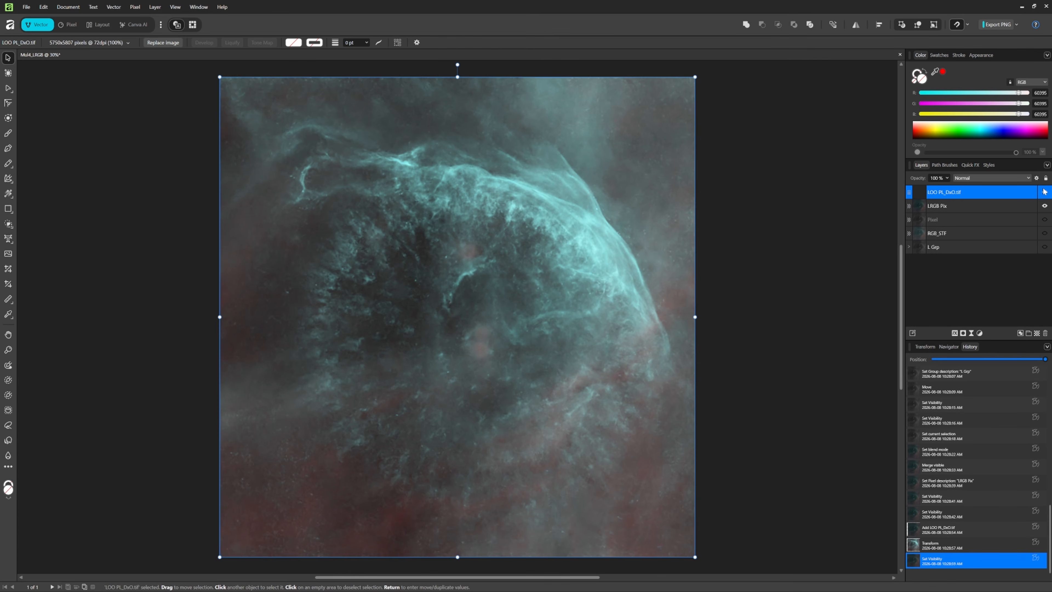
click(1045, 192)
click(1044, 191)
Move LRGB Pix above the LOO PL_DxO.tif layer and save the document
drag(989, 205, 986, 188)
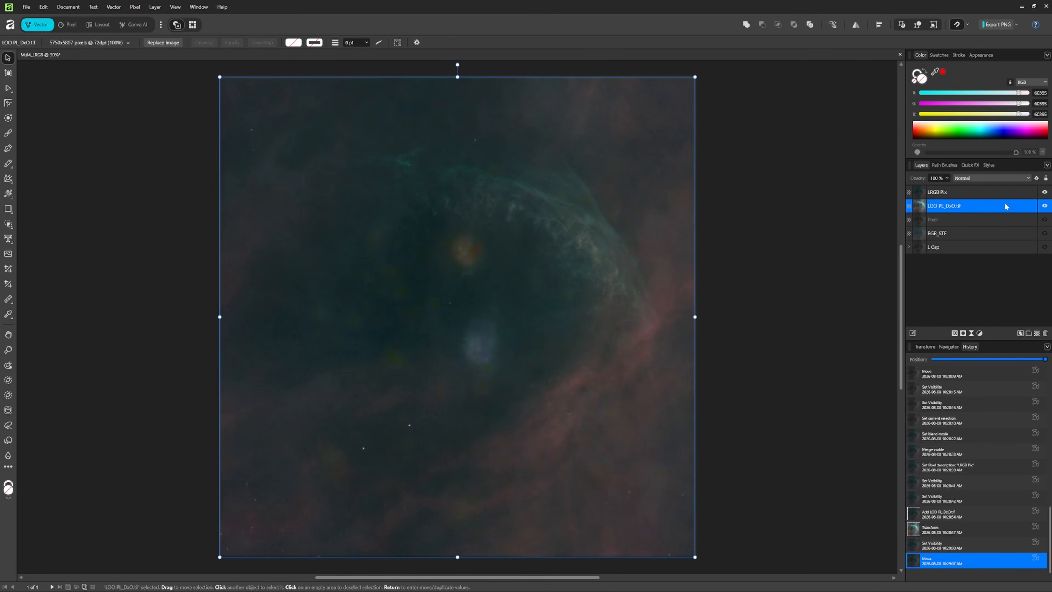
click(1031, 178)
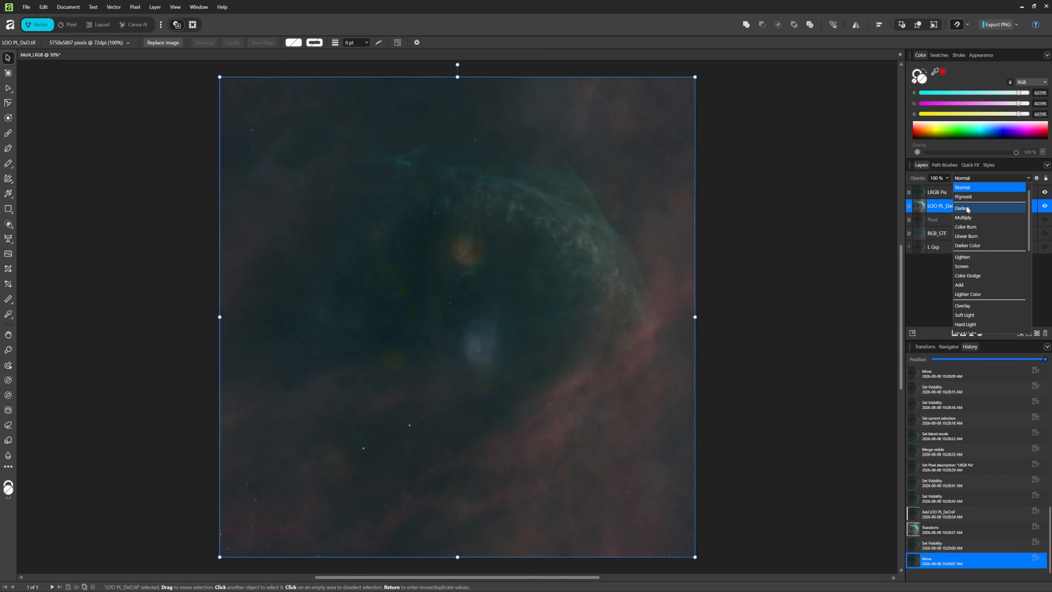
key(Escape)
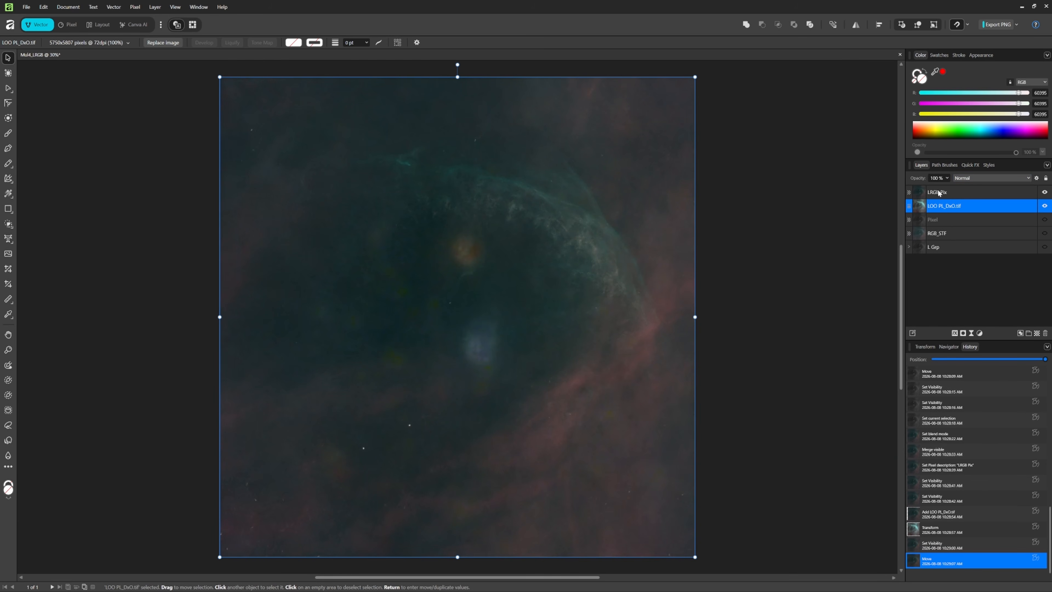
click(957, 192)
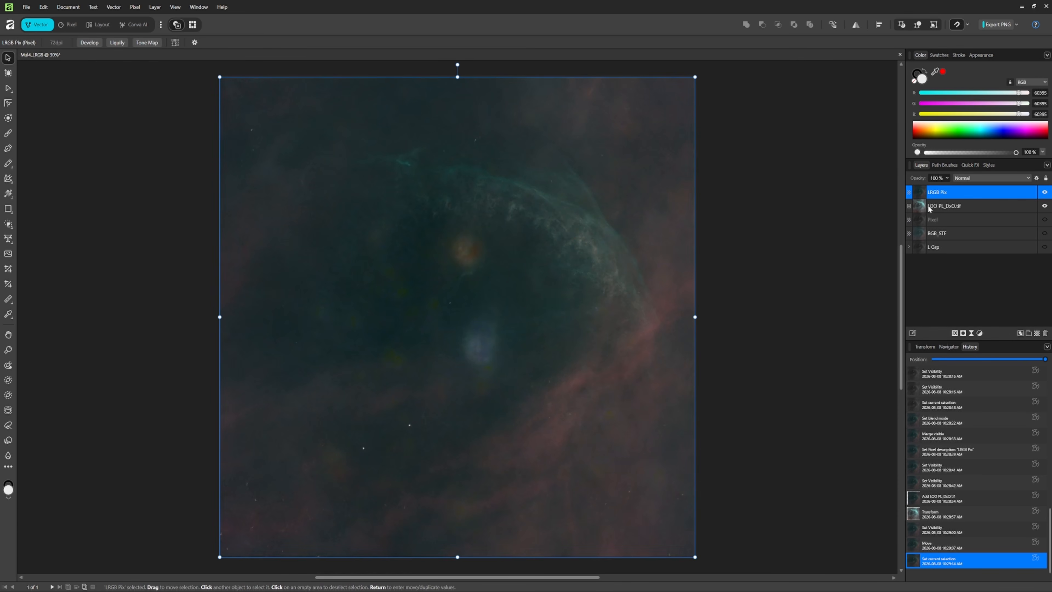
key(ctrl+s)
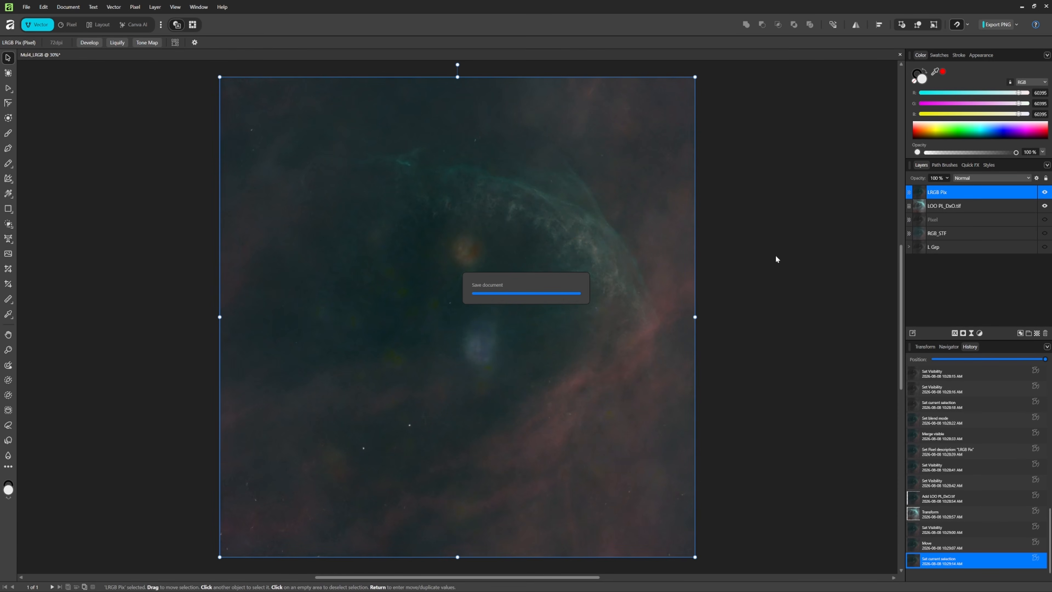
Try the Lighten blend mode on LRGB Pix and toggle layer visibility to judge its effect
click(1002, 178)
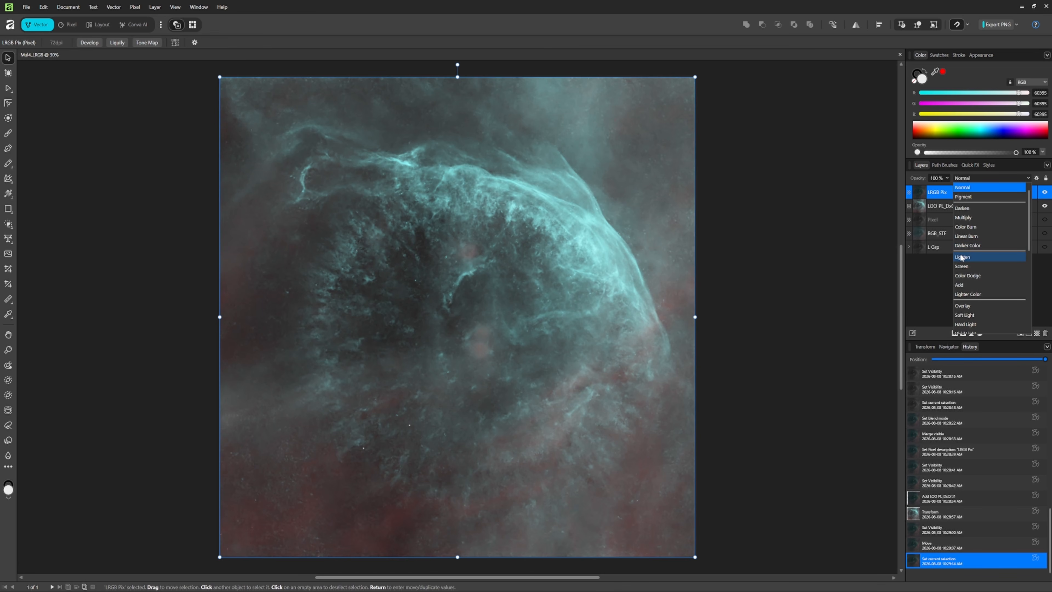
click(962, 258)
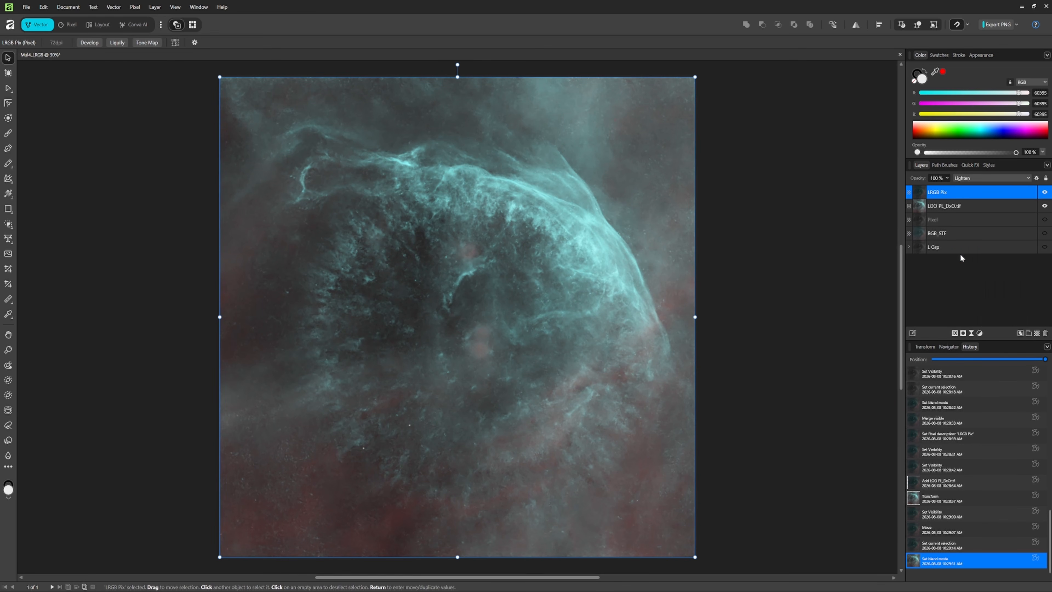
click(1044, 193)
click(1045, 192)
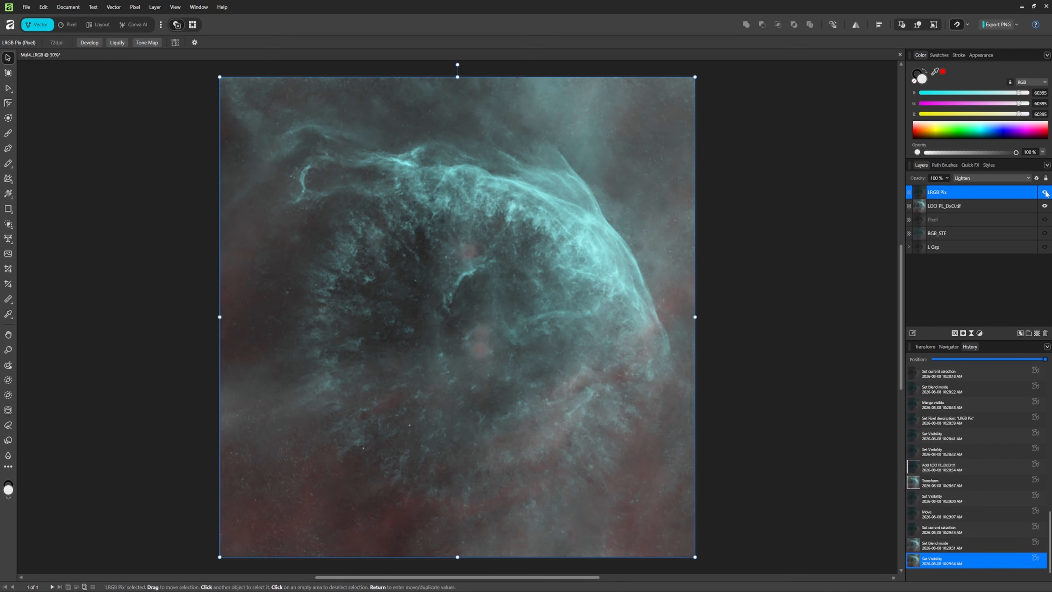
click(1045, 206)
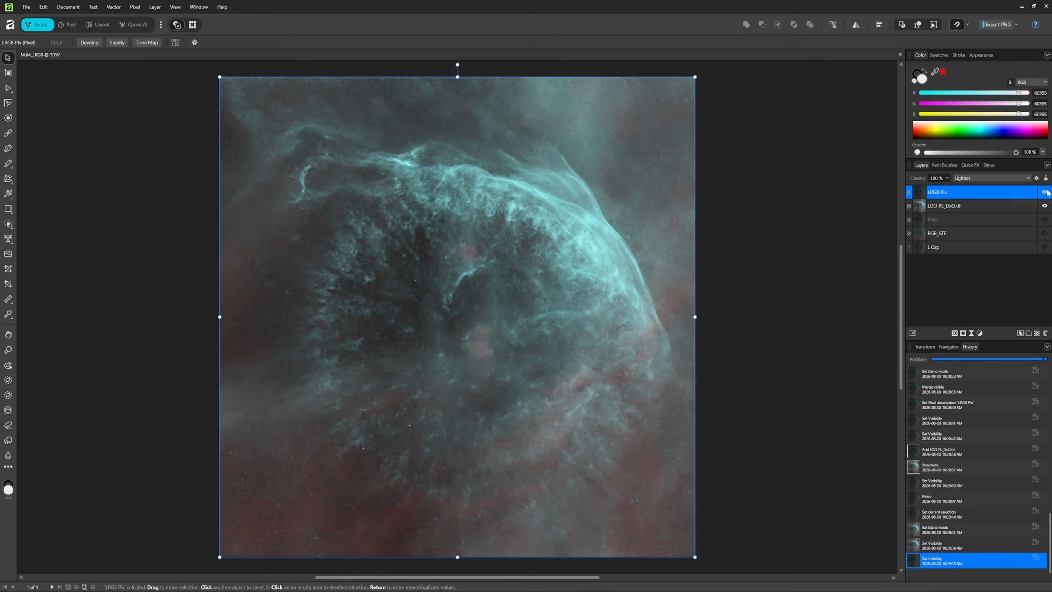
click(1046, 192)
Try the Color Dodge blend mode on LRGB Pix and compare the composite with and without the layer
click(992, 179)
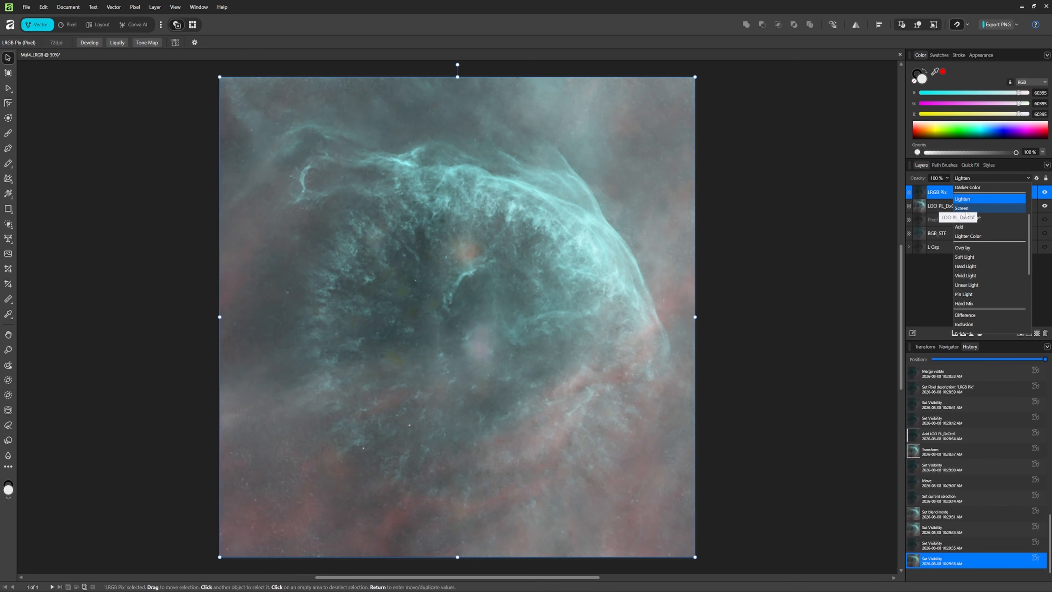
click(966, 218)
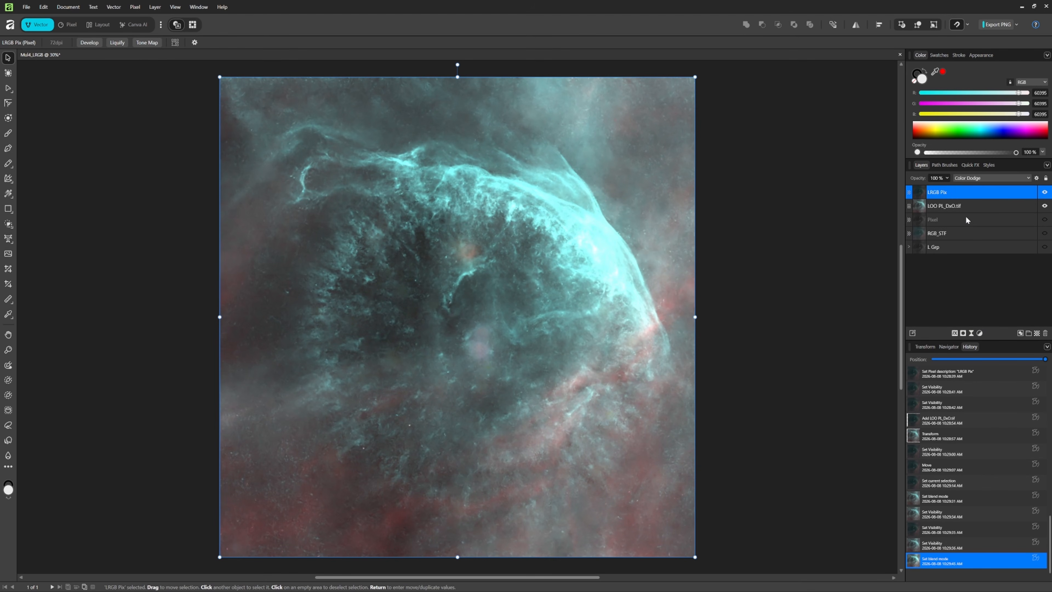
click(1045, 193)
click(1043, 194)
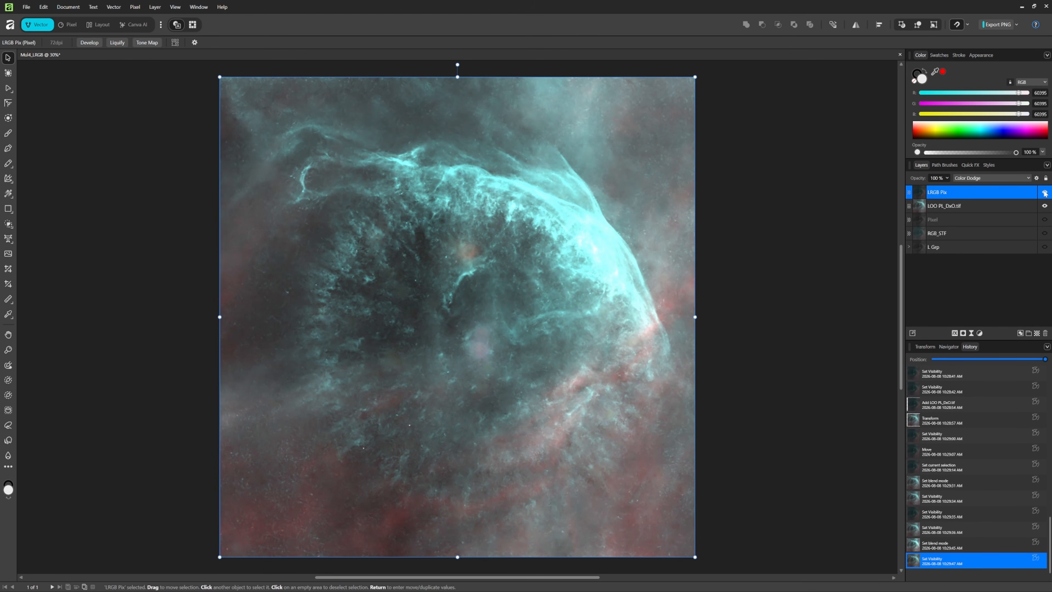
click(1044, 193)
click(1045, 193)
Try the Lighter Color and Linear Light blend modes on LRGB Pix
click(982, 179)
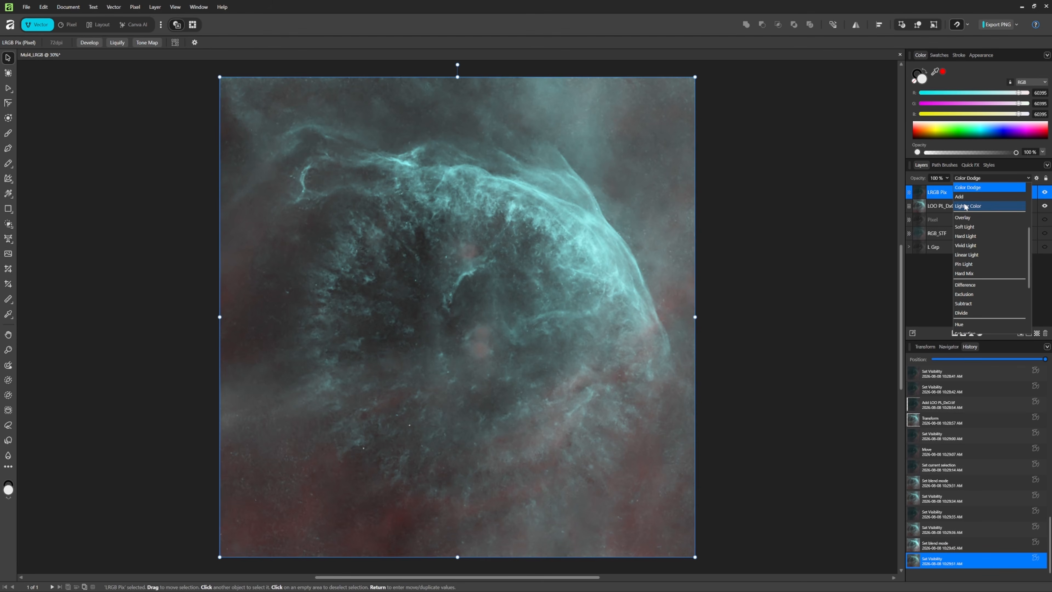
click(968, 206)
click(982, 178)
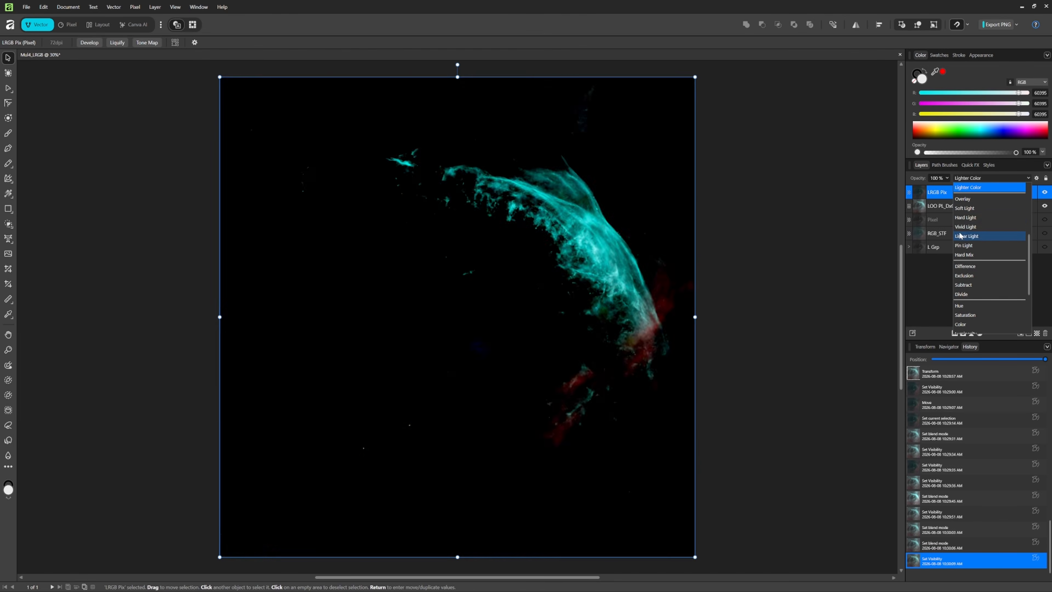
click(968, 236)
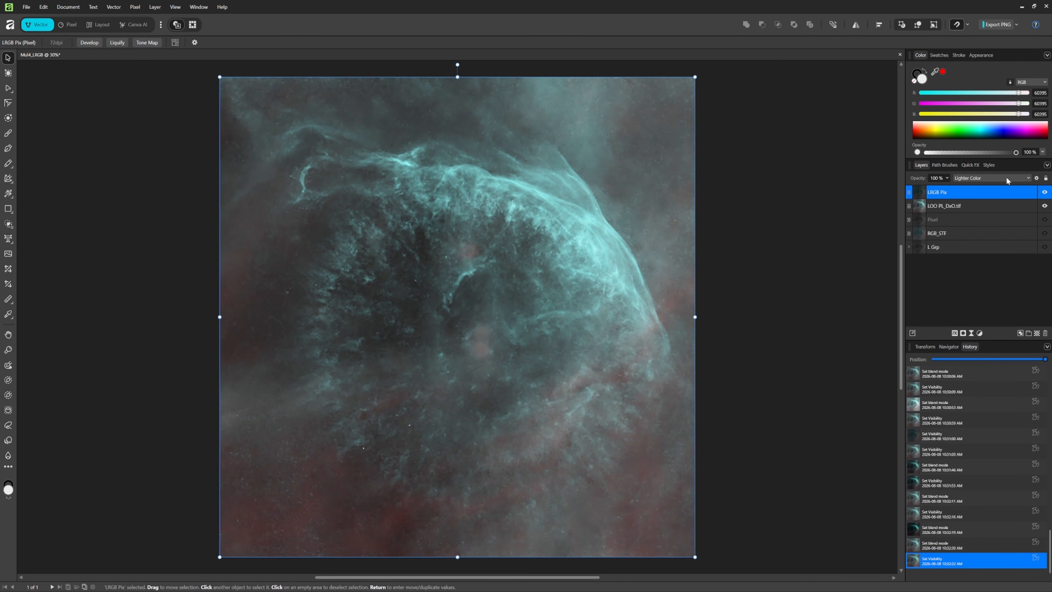
Compare the Screen and Lighten blend modes on LRGB Pix, toggling the layer's visibility
click(991, 178)
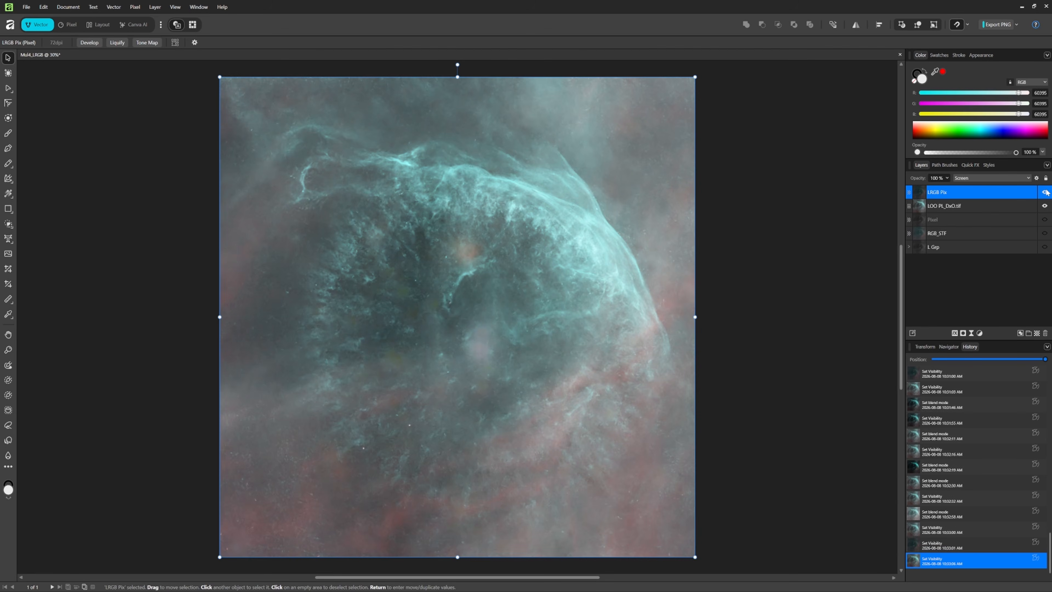
click(990, 178)
click(963, 256)
click(1044, 194)
Set LRGB Pix's blend mode to Screen and clear the layer selection
click(990, 177)
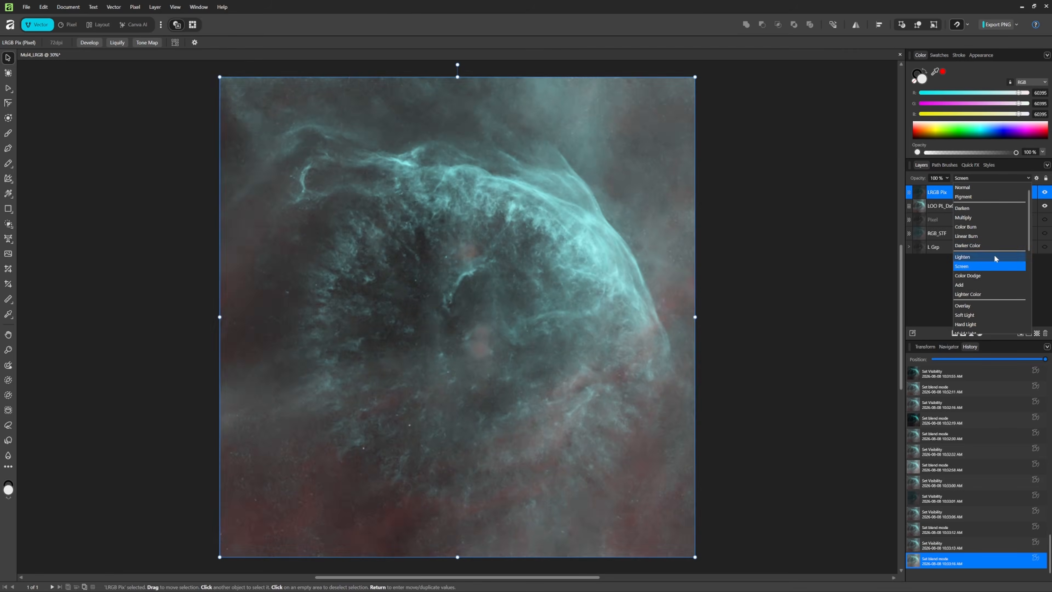
click(965, 268)
click(839, 285)
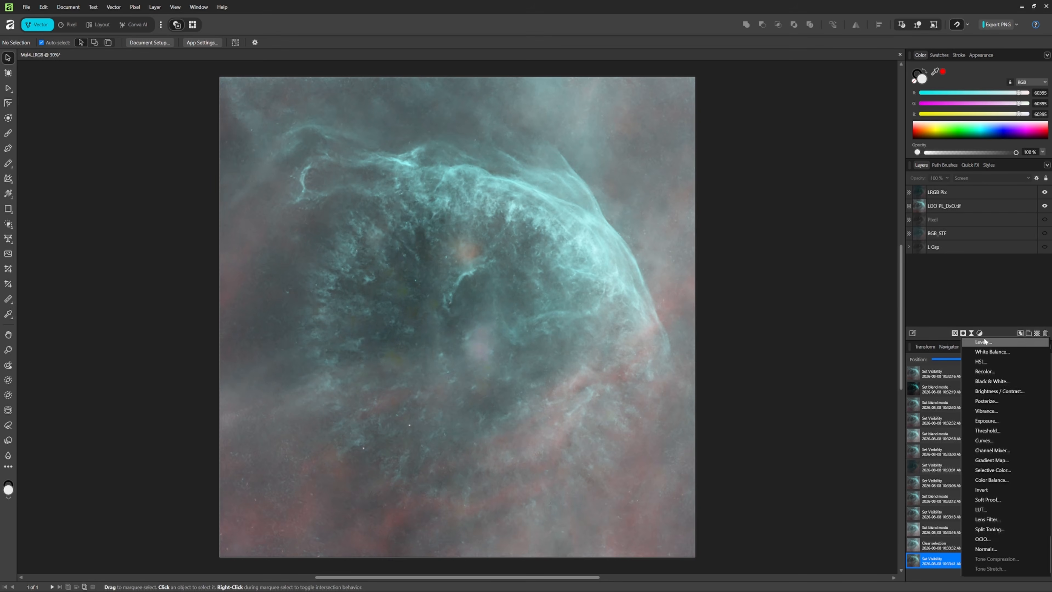
Export the blended LRGB and LOO composite as a TIFF file in the Mul 4 folder
click(26, 6)
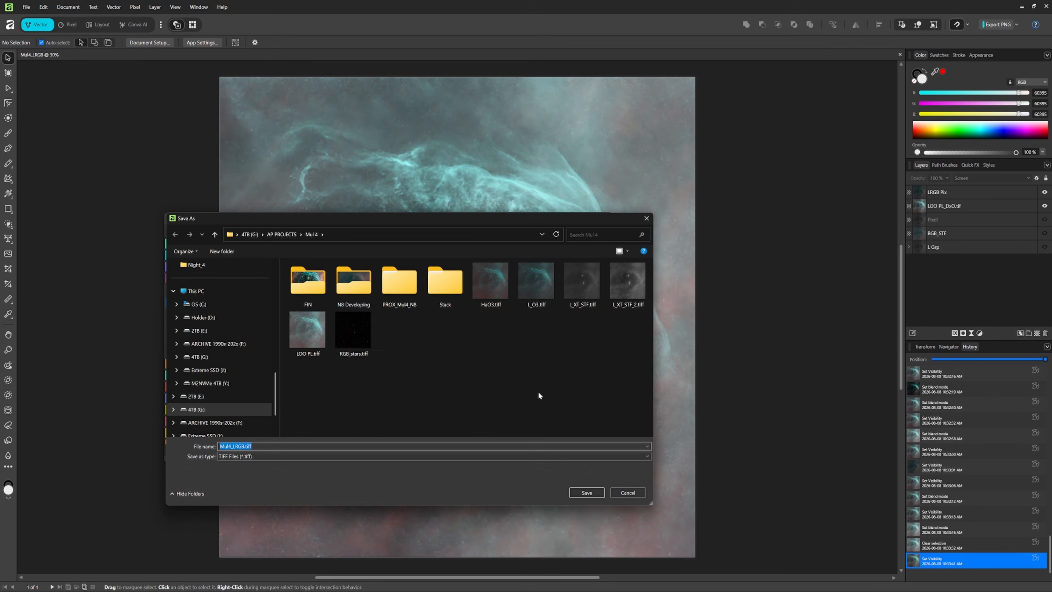
key(Return)
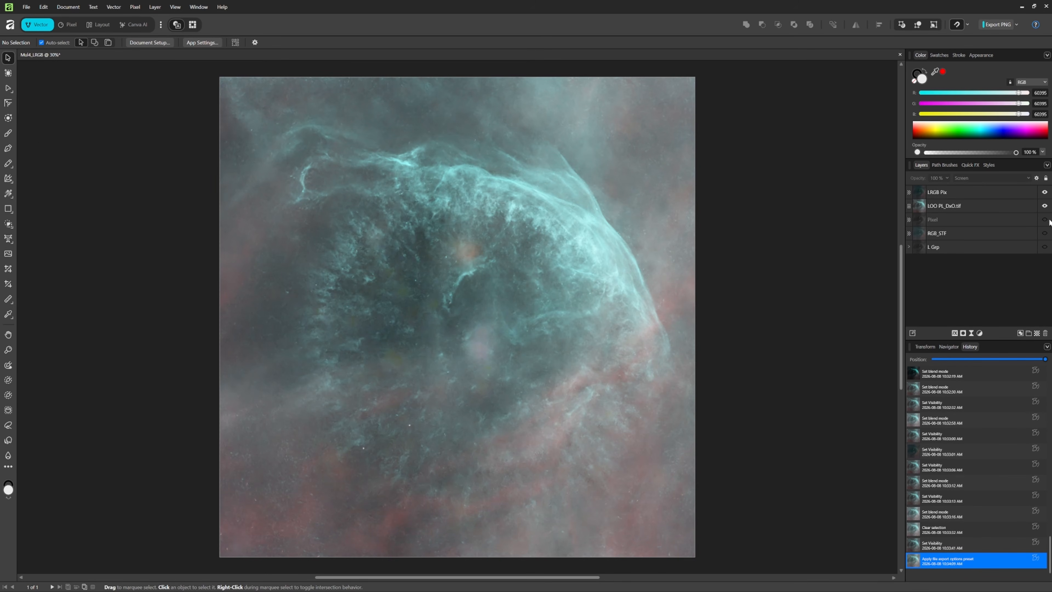
Switch to DxO PhotoLab and open Mul4_LRGB 2 PL.tiff for editing
mouse_move(635, 588)
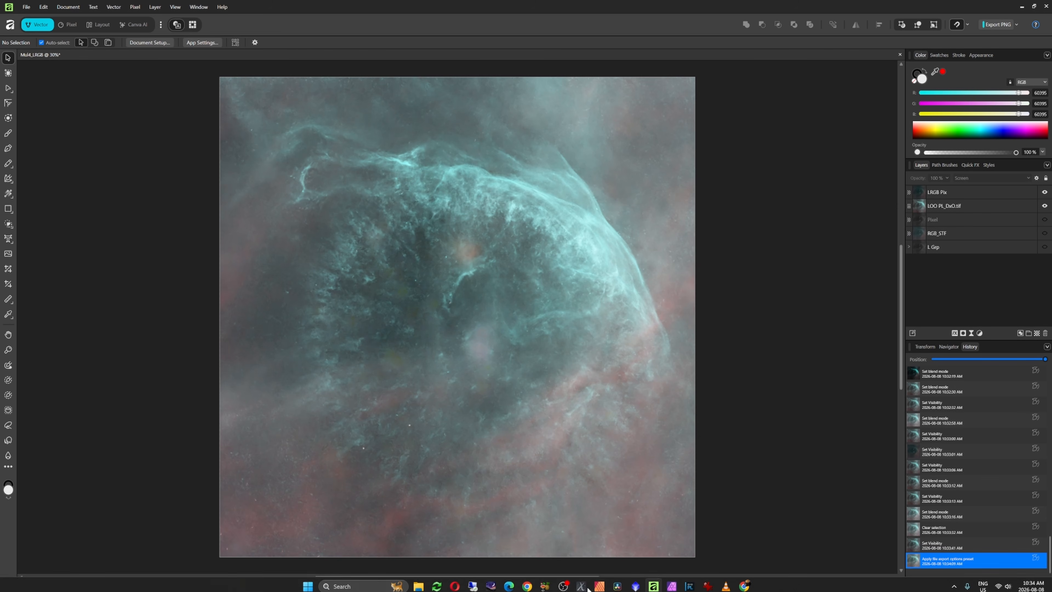
click(635, 583)
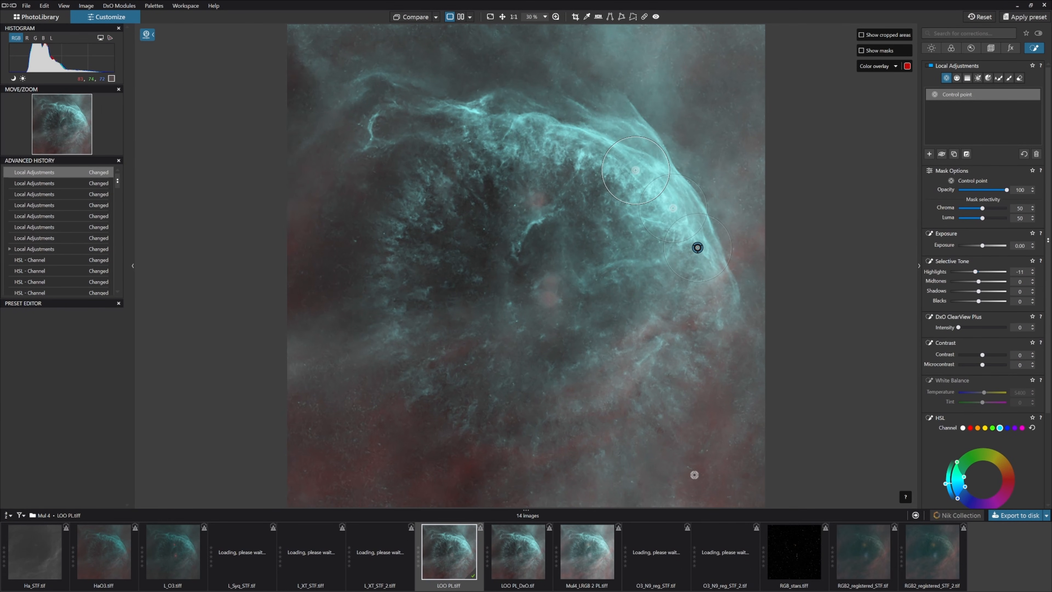
click(588, 552)
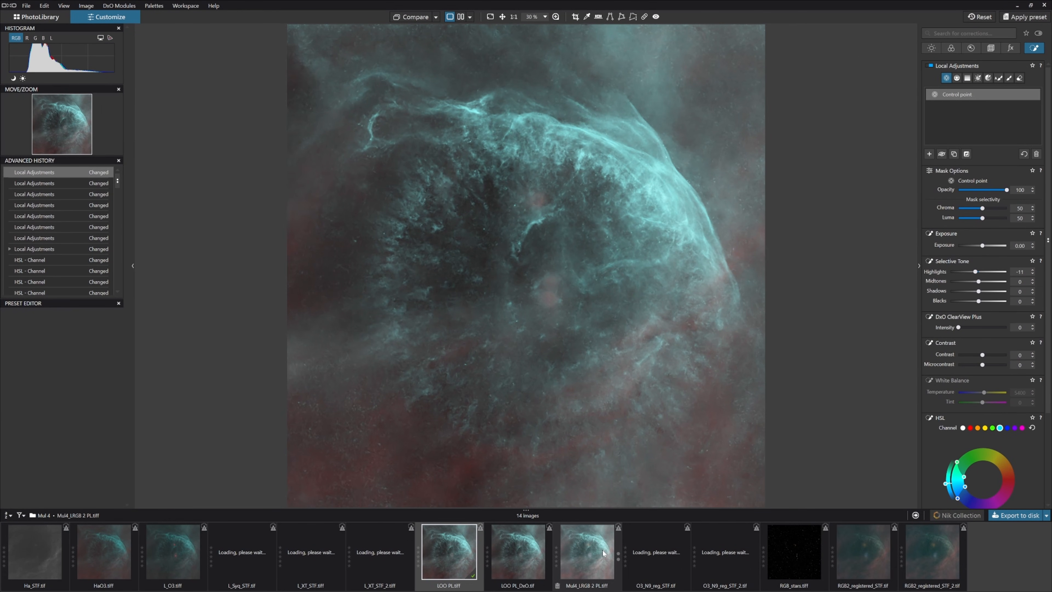